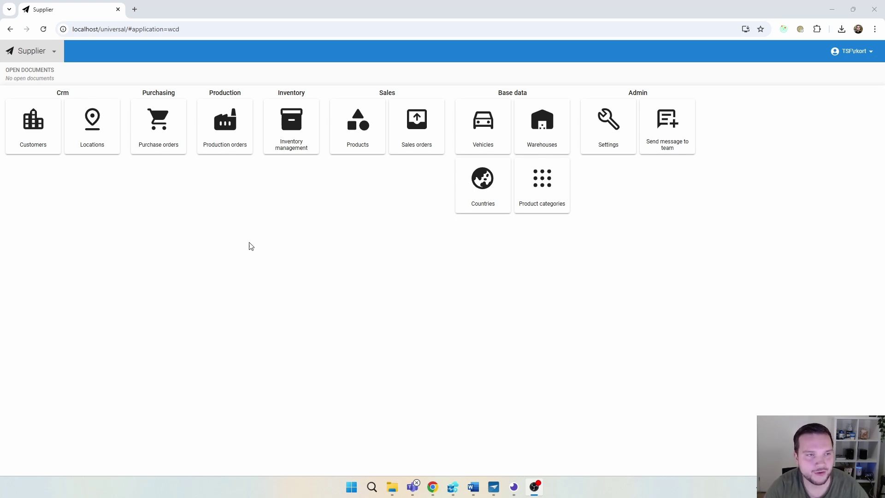
# Open the Customers screen in Supplier, and examine the parts of the customer GET request URL in Insomnia
pyautogui.click(38, 114)
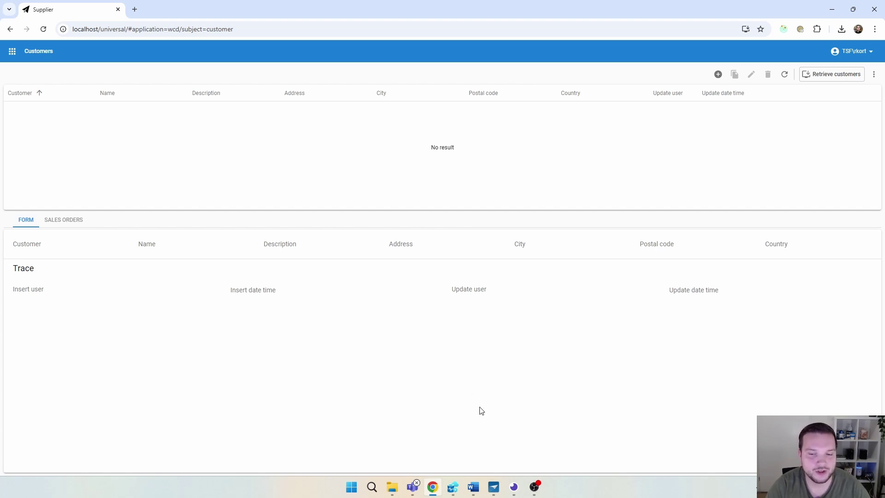
pyautogui.click(514, 487)
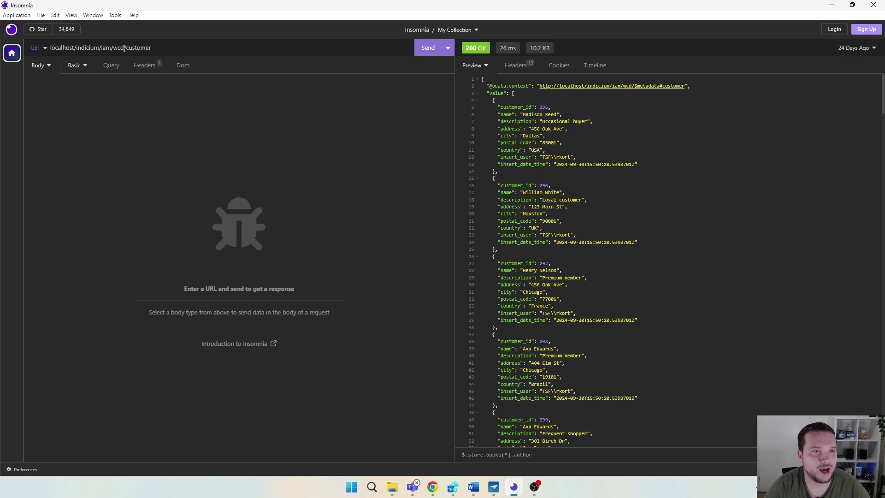
pyautogui.moveTo(125, 48); pyautogui.dragTo(114, 48)
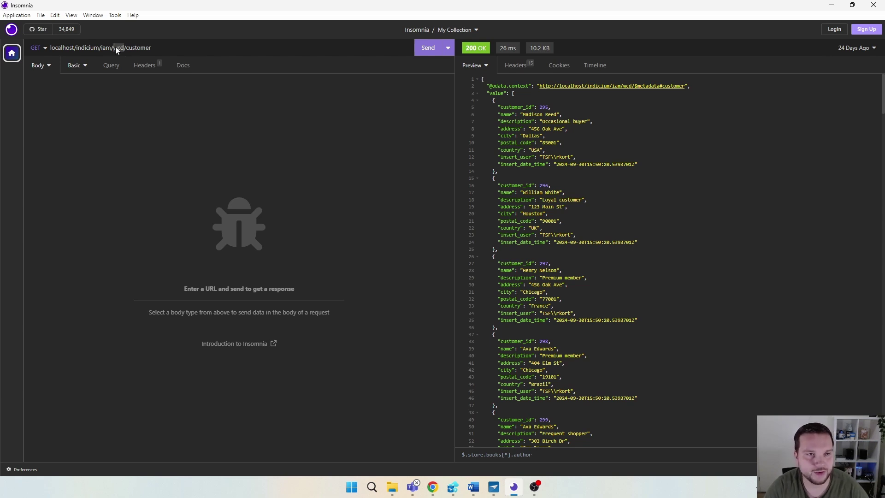
pyautogui.moveTo(124, 48); pyautogui.dragTo(50, 49)
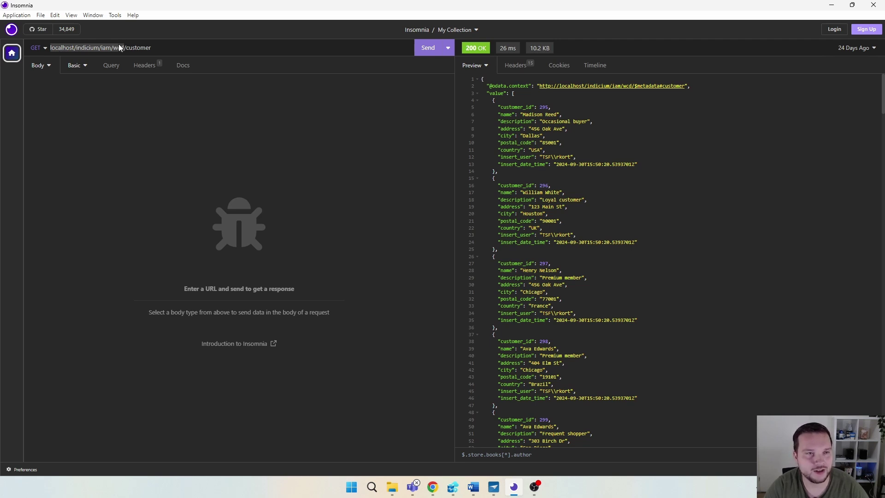
pyautogui.click(163, 49)
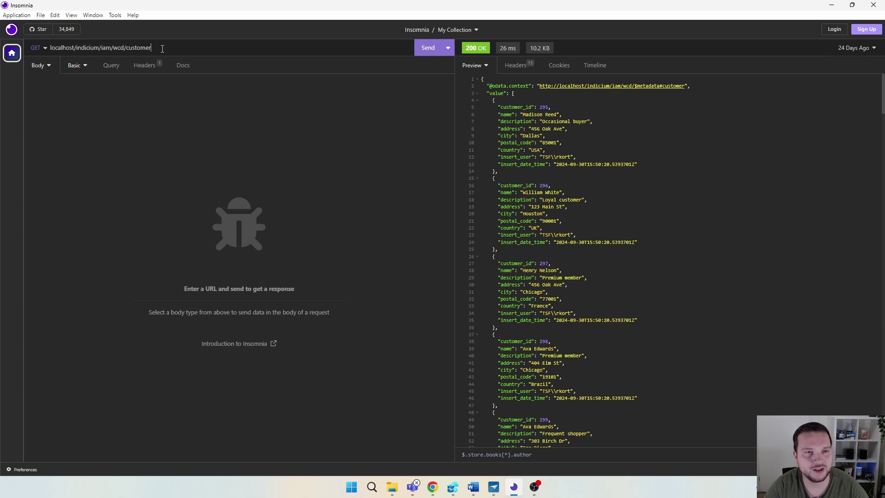
pyautogui.doubleClick(145, 47)
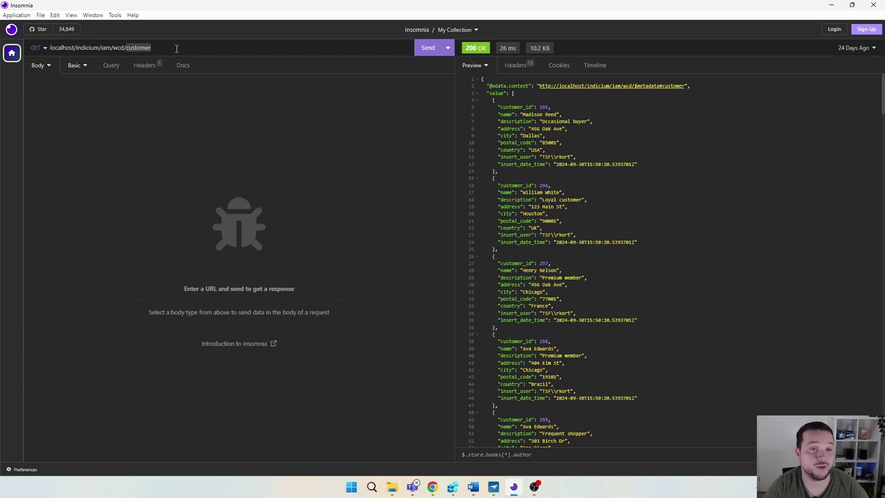
pyautogui.click(176, 49)
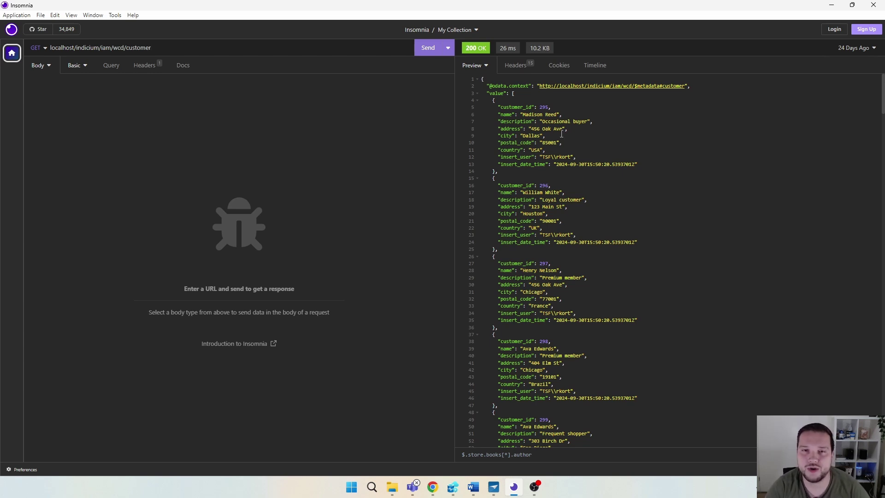
# Look through the customer records in the JSON response of the request
pyautogui.scroll(-3, 553, 185)
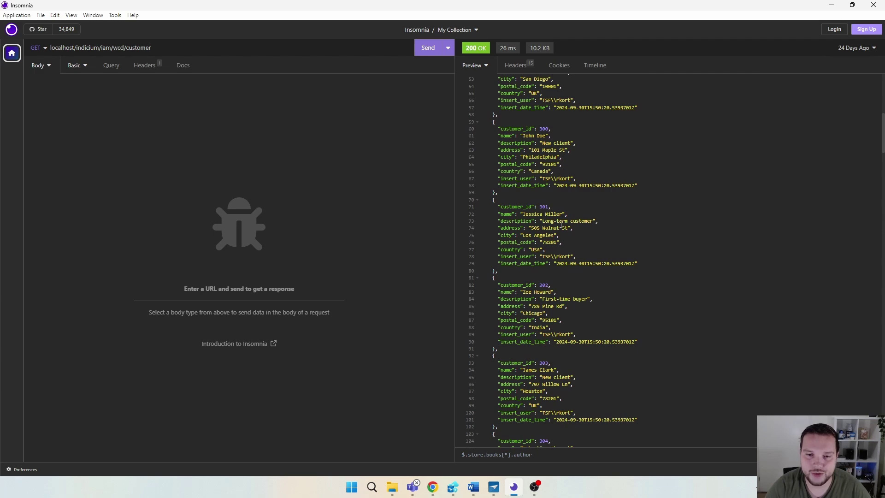
pyautogui.scroll(2, 561, 225)
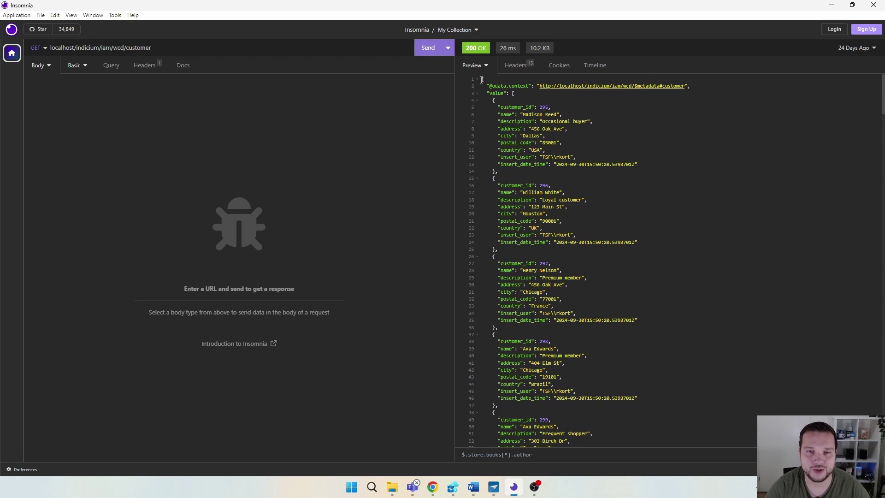
pyautogui.moveTo(482, 79); pyautogui.dragTo(622, 284)
pyautogui.click(649, 220)
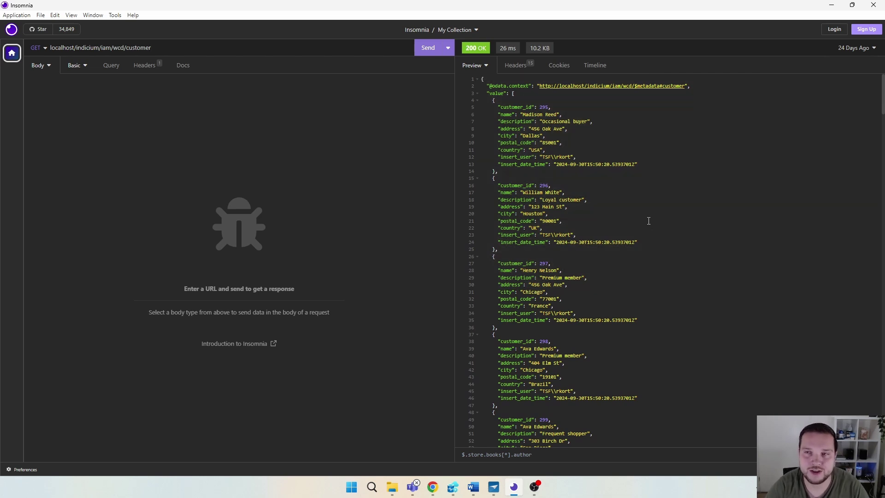
# Switch to Thinkwise Software Factory and open the web connections of the Integration & AI section
pyautogui.hotkey('alt', 'Tab')
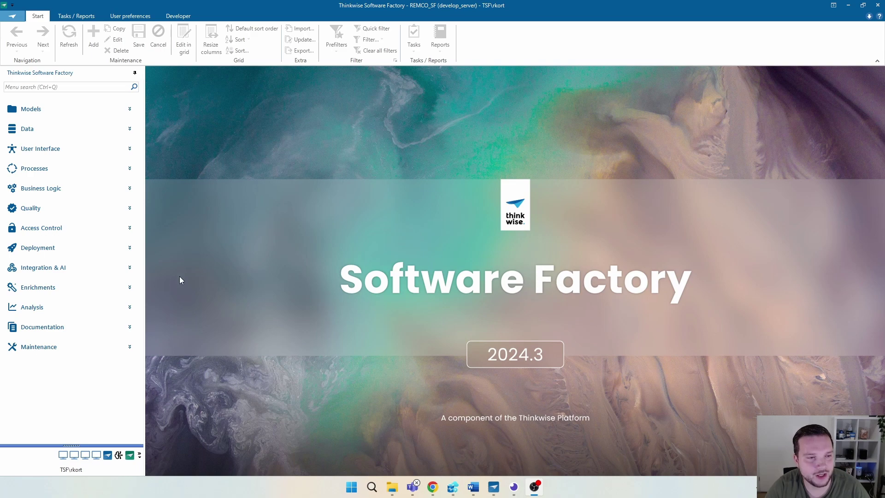
pyautogui.click(86, 269)
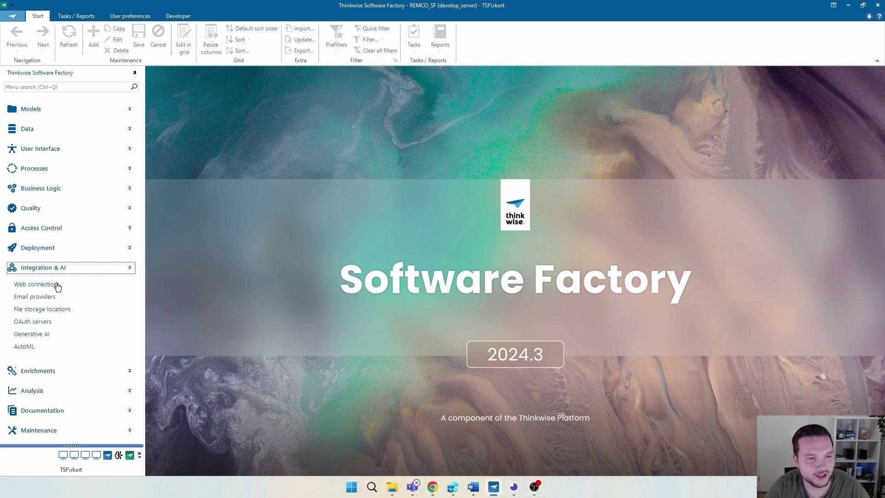
pyautogui.click(53, 284)
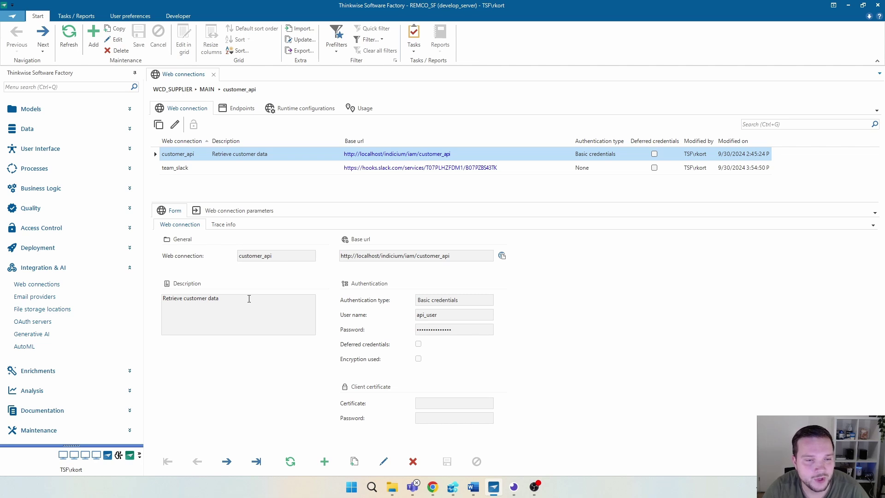
# Examine the base URL, authentication type and user name of the customer_api web connection
pyautogui.moveTo(450, 254); pyautogui.dragTo(338, 253)
pyautogui.click(460, 255)
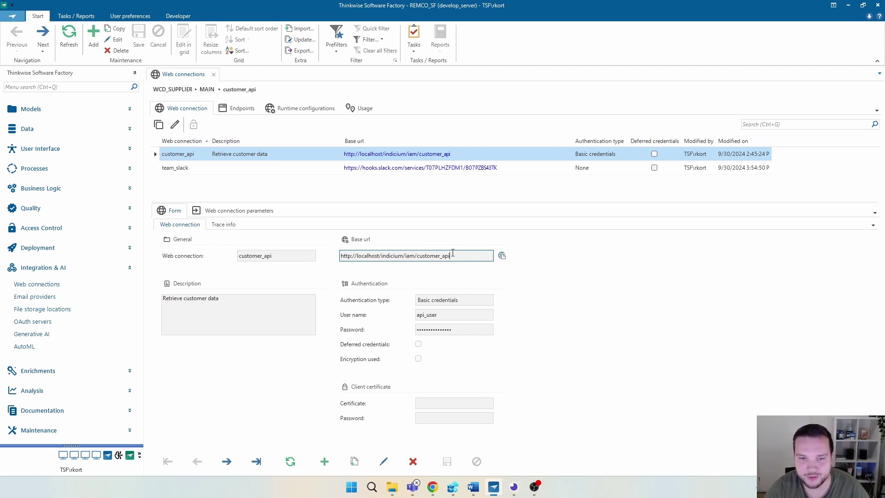
pyautogui.moveTo(452, 253); pyautogui.dragTo(343, 256)
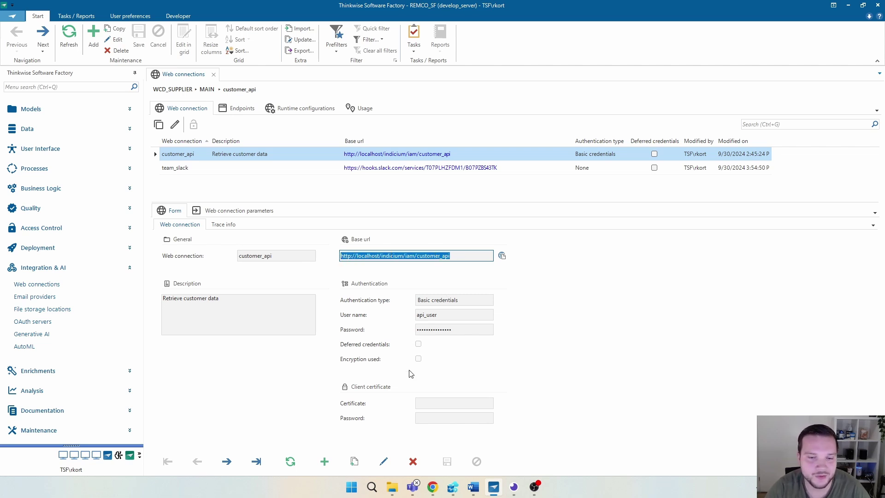
pyautogui.click(464, 300)
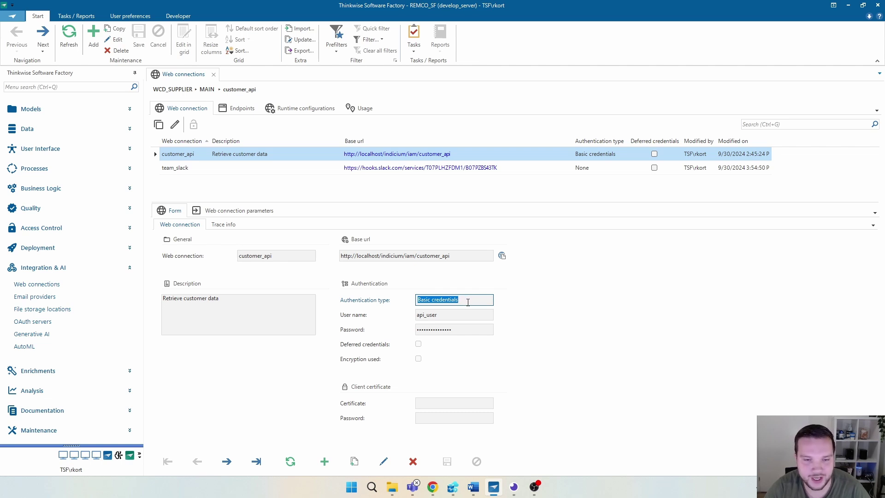
pyautogui.click(455, 316)
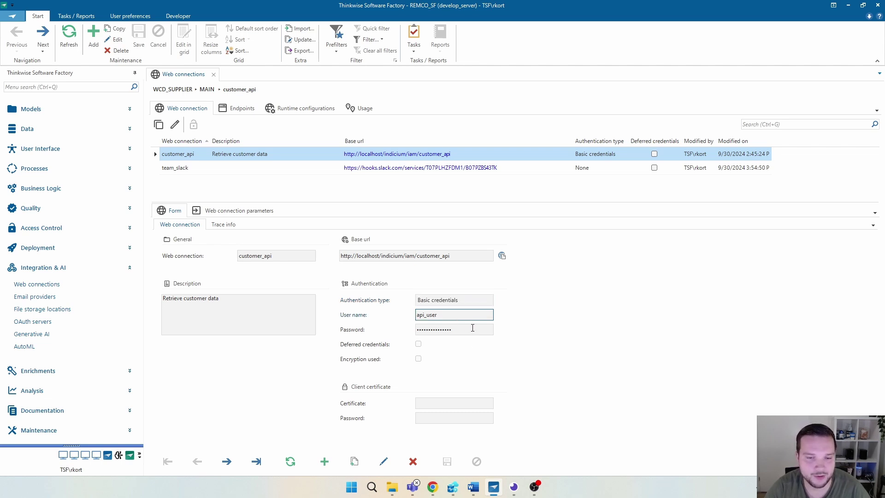
# View the available authentication types for the customer_api web connection and leave editing without changing anything
pyautogui.click(383, 461)
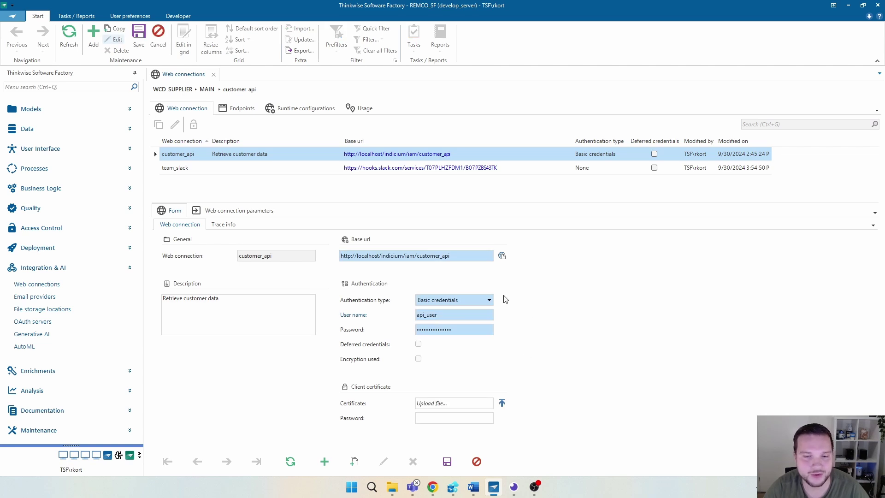
pyautogui.click(489, 302)
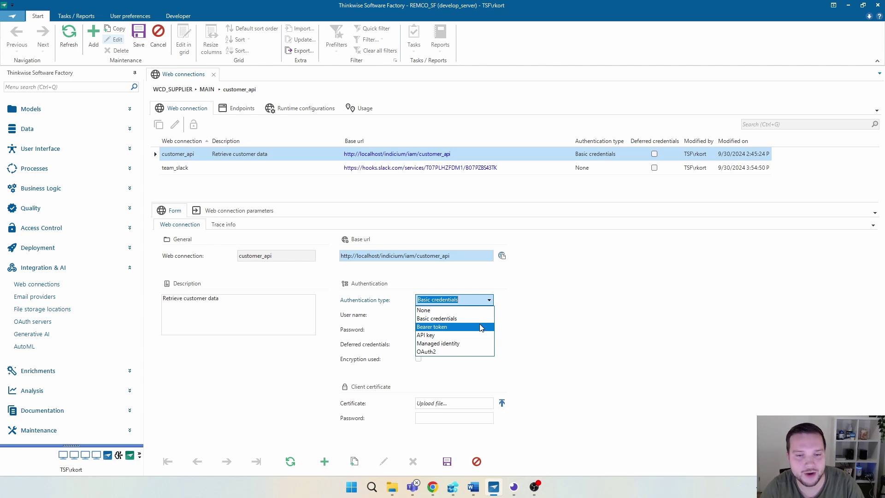
pyautogui.press('Escape')
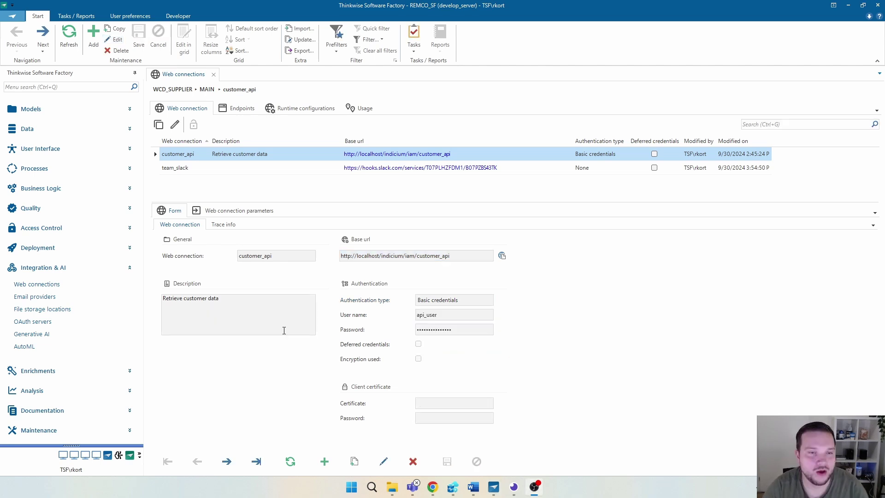
# Open the customer endpoint of customer_api and review its method options and path in edit mode
pyautogui.click(243, 109)
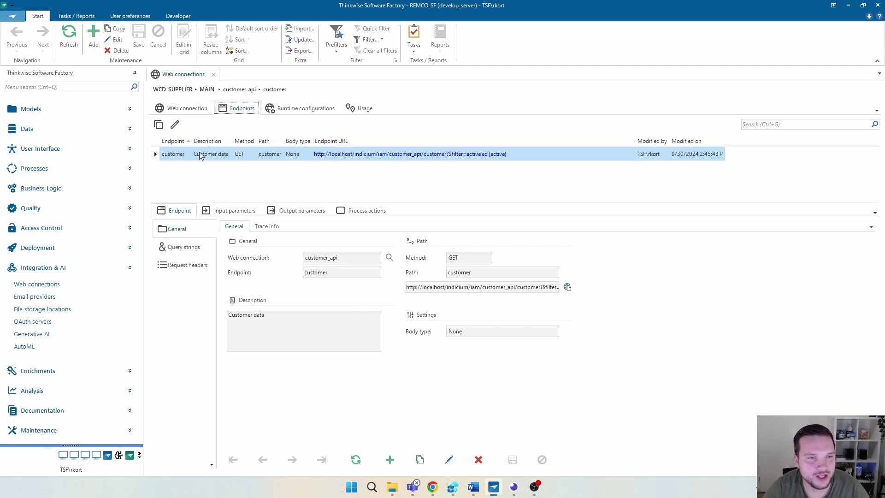
pyautogui.doubleClick(338, 272)
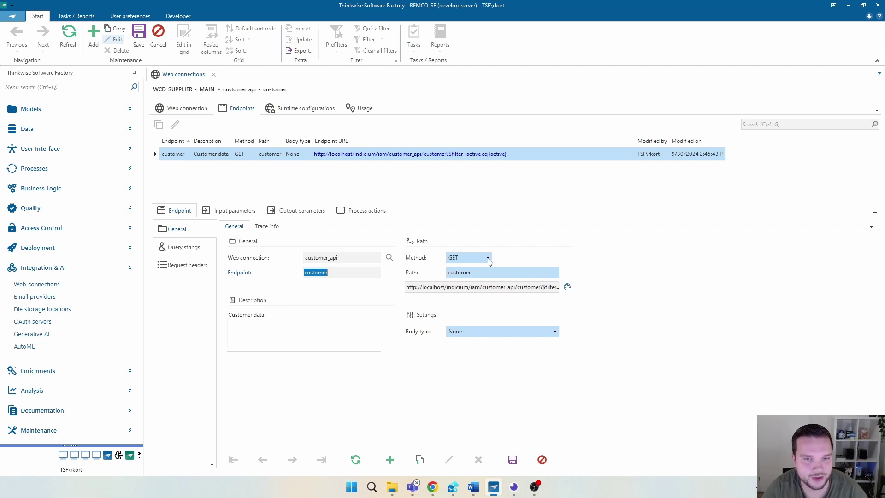
pyautogui.click(489, 260)
pyautogui.click(489, 261)
pyautogui.click(504, 272)
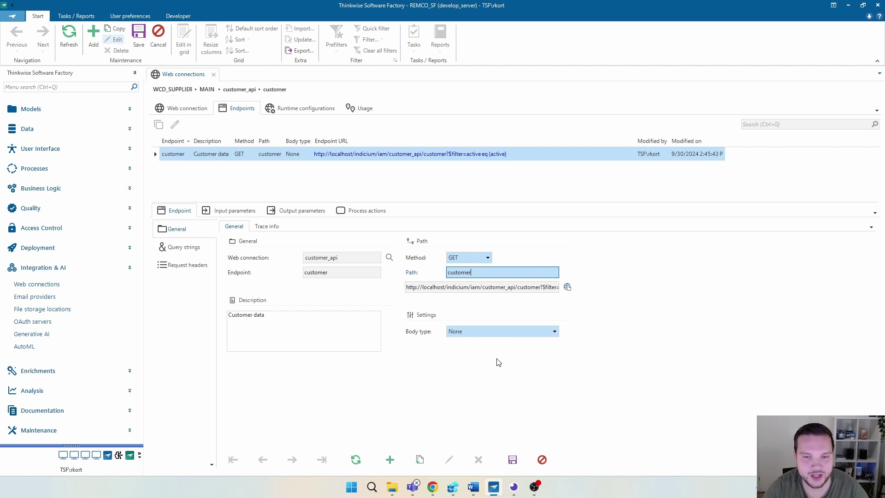
pyautogui.click(513, 460)
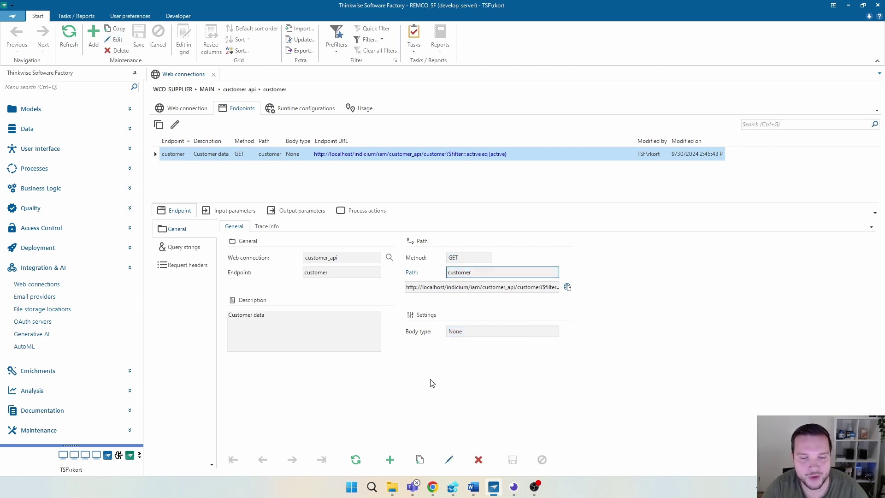
# Examine the customer endpoint's $filter query string and the input parameter that supplies its value
pyautogui.click(195, 251)
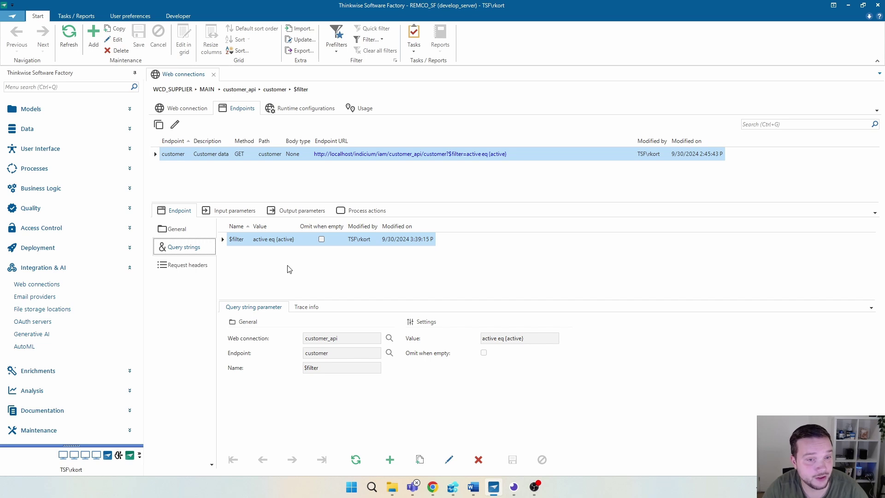
pyautogui.click(327, 369)
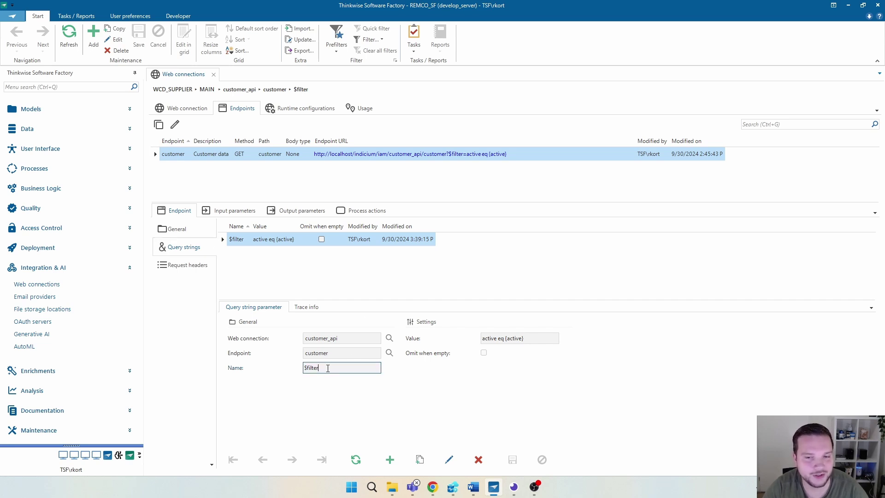
pyautogui.click(519, 338)
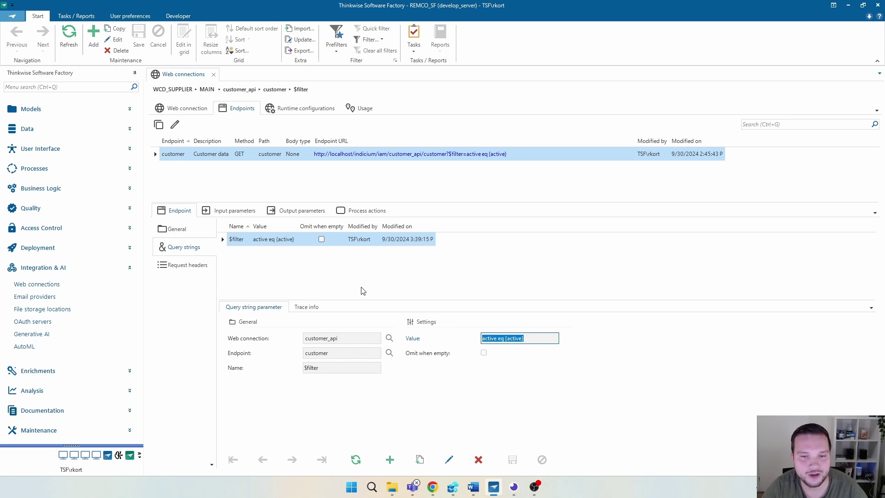
pyautogui.click(527, 337)
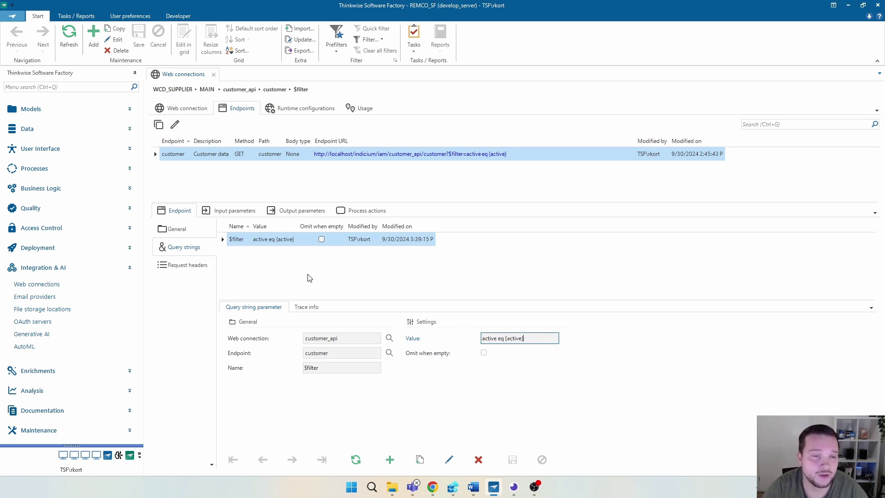
pyautogui.click(241, 215)
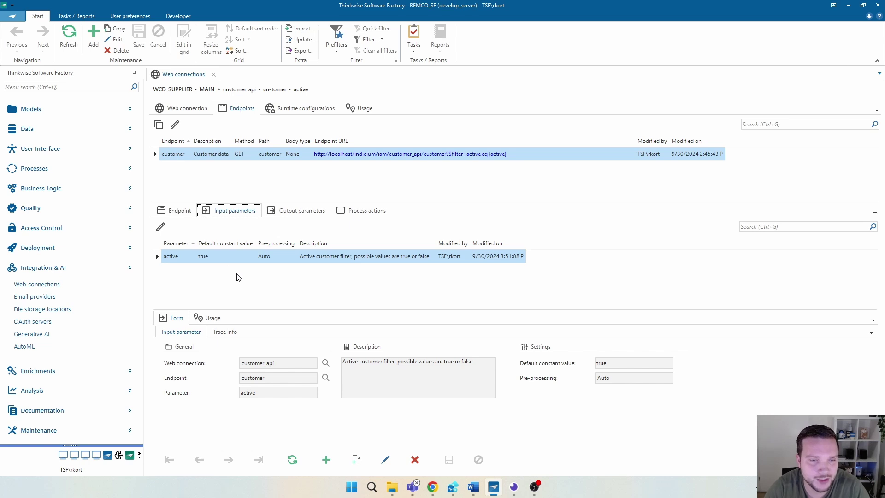
# Inspect how the customer endpoint's full URL combines the base URL, the path and the query string
pyautogui.click(184, 214)
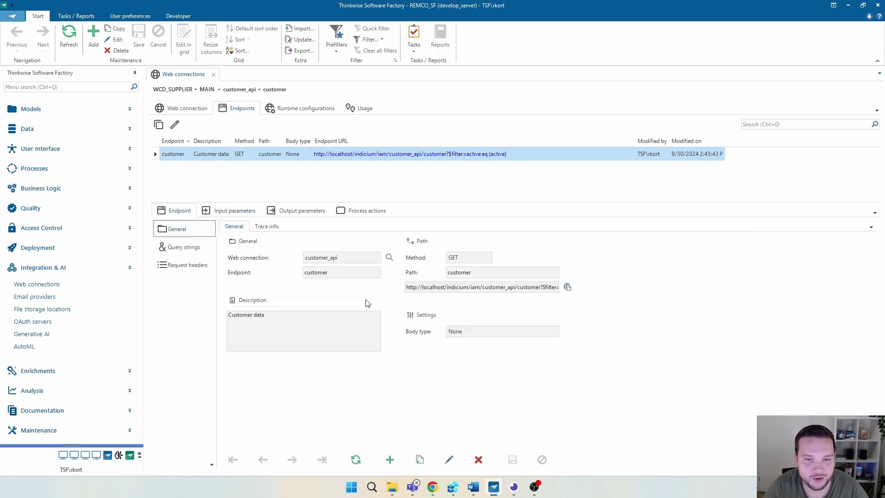
pyautogui.moveTo(409, 287); pyautogui.dragTo(473, 288)
pyautogui.click(524, 287)
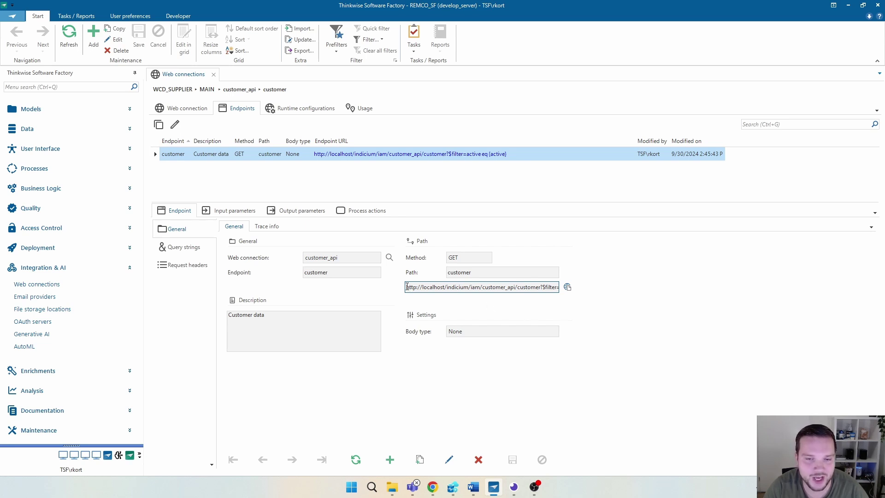
pyautogui.moveTo(406, 287); pyautogui.dragTo(515, 287)
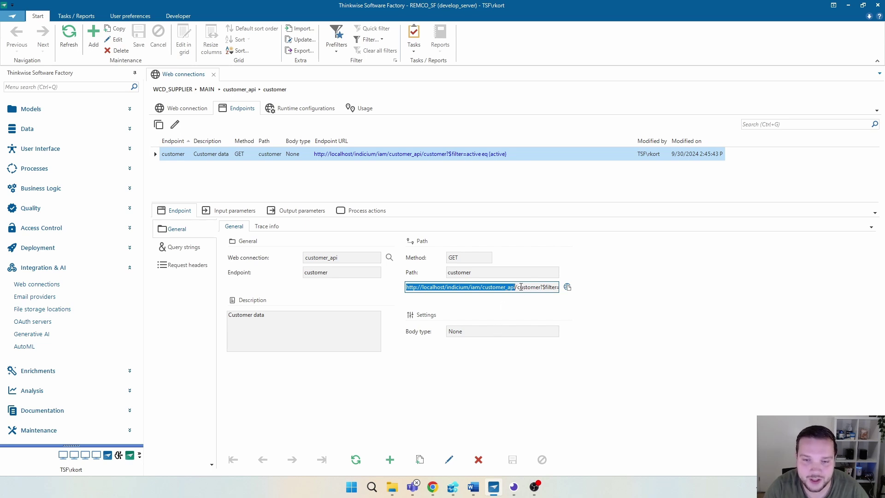
pyautogui.click(518, 287)
pyautogui.moveTo(518, 287); pyautogui.dragTo(541, 286)
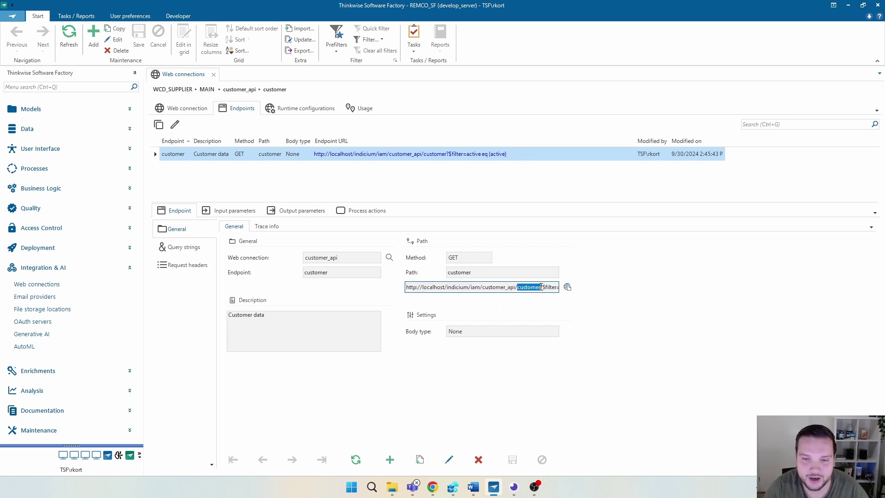
pyautogui.click(542, 286)
pyautogui.moveTo(542, 287); pyautogui.dragTo(563, 287)
pyautogui.click(509, 272)
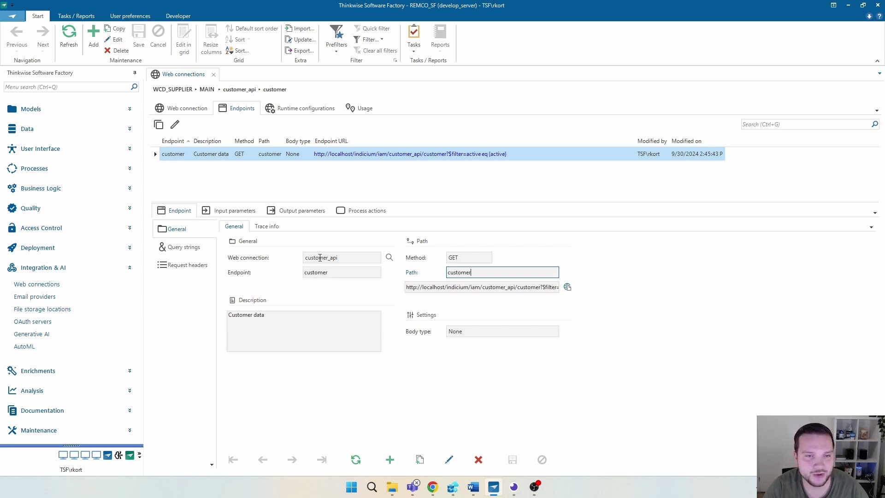
# Review the customer endpoint's body and http_status_code output parameters, then return to its general settings
pyautogui.click(300, 211)
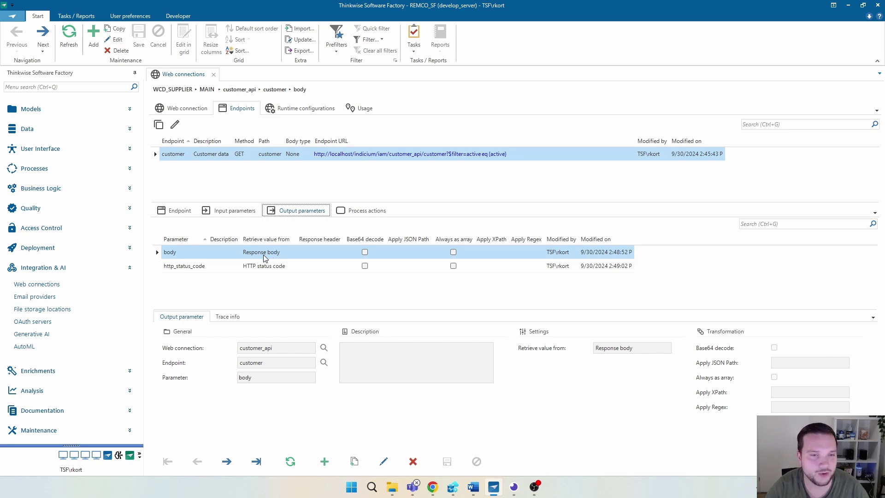
pyautogui.click(266, 268)
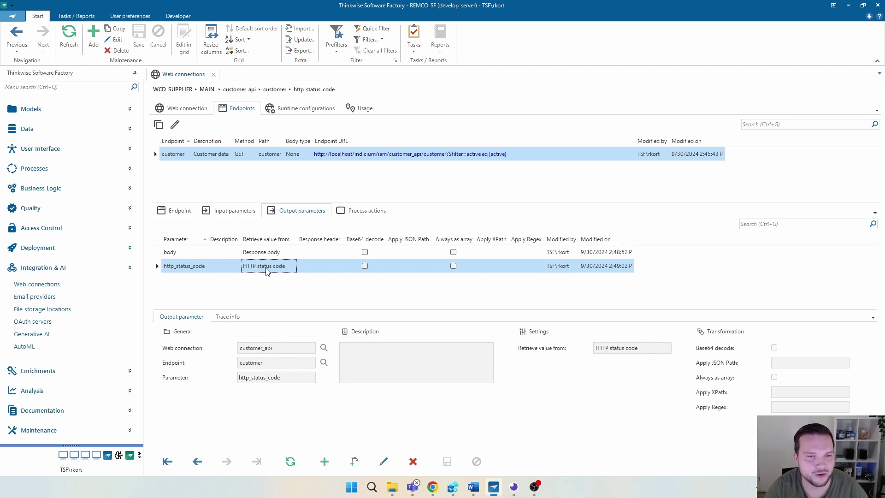
pyautogui.click(228, 211)
pyautogui.click(175, 213)
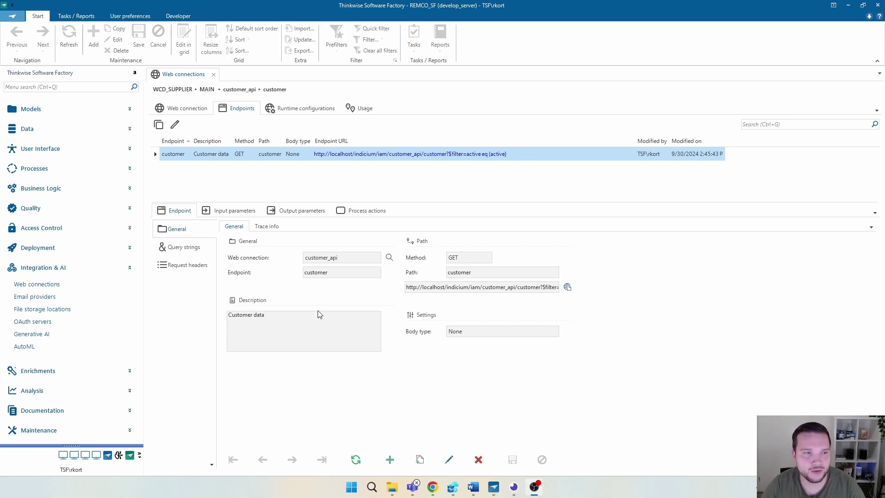
# View the design of the retrieve_customers_from_api process flow and check the Retrieve customers task in the Supplier web application in Chrome
pyautogui.click(83, 174)
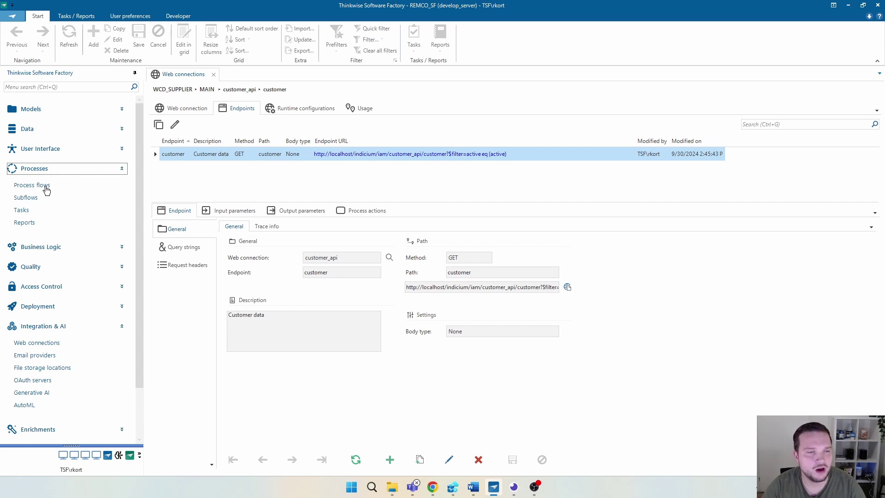
pyautogui.click(49, 185)
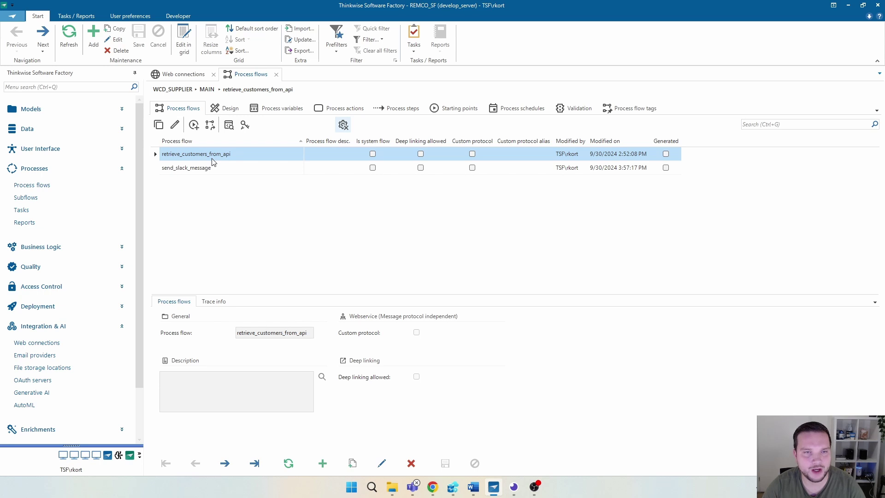
pyautogui.click(228, 108)
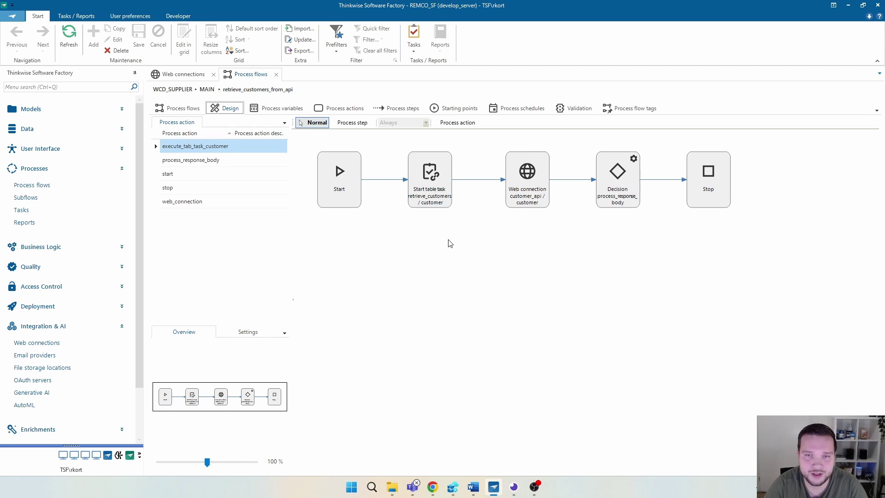
pyautogui.click(433, 487)
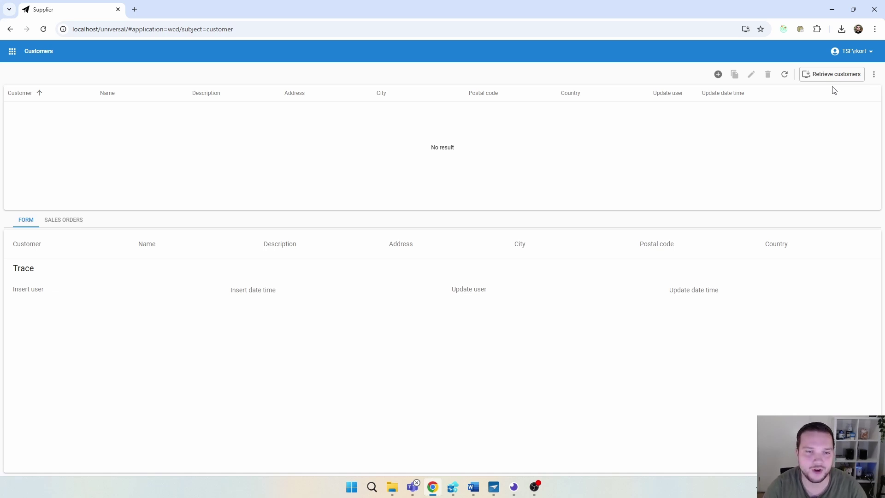
pyautogui.hotkey('alt', 'Tab')
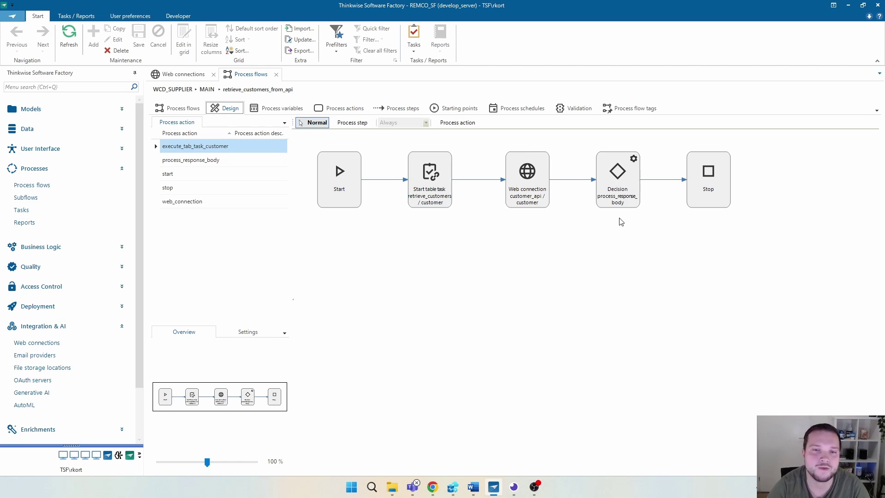
# Review the input value and the general and endpoint output mappings of the flow's web_connection process action
pyautogui.click(333, 111)
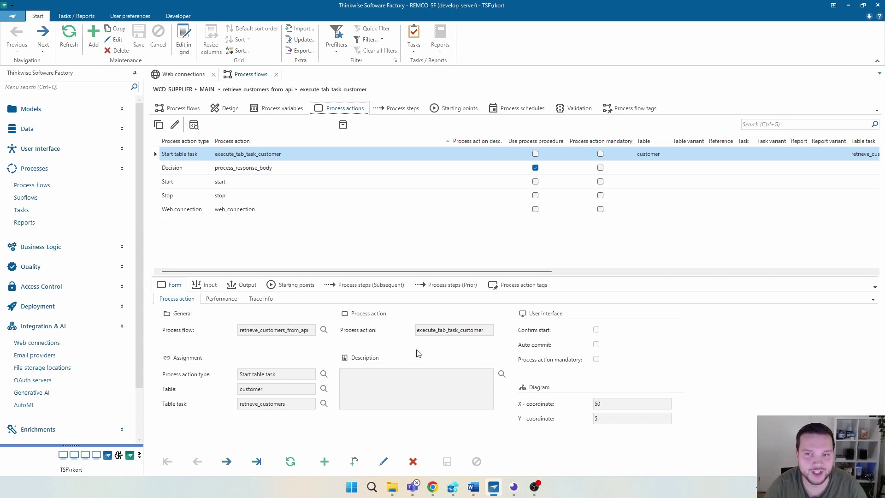
pyautogui.click(256, 211)
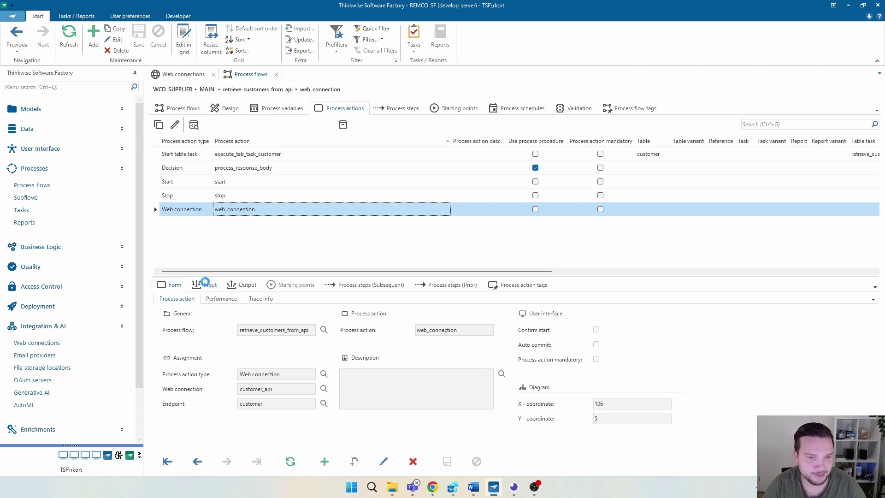
pyautogui.click(206, 285)
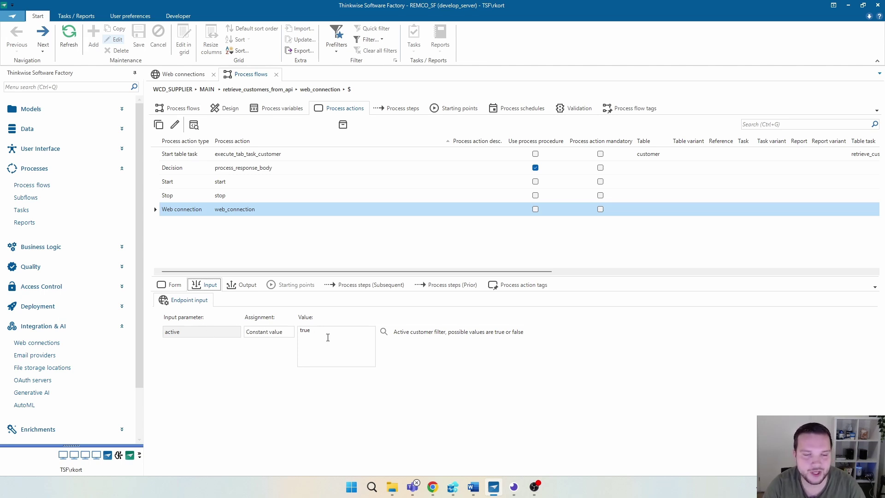
pyautogui.click(248, 285)
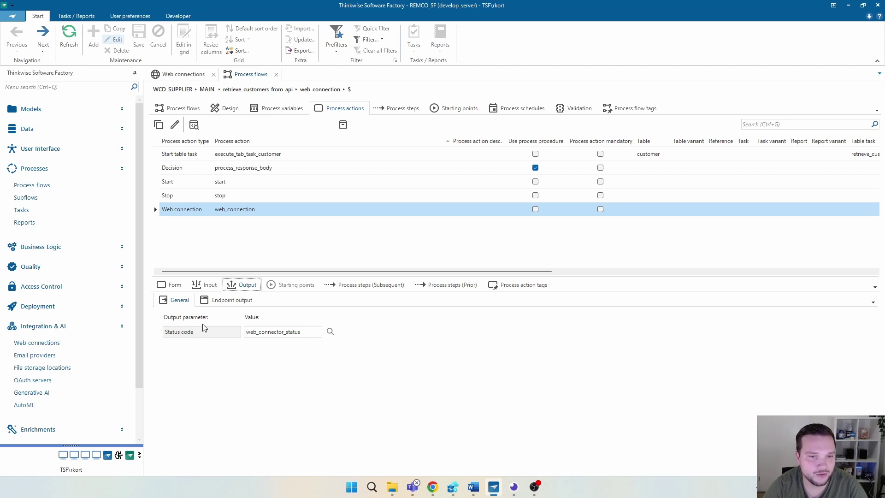
pyautogui.click(225, 301)
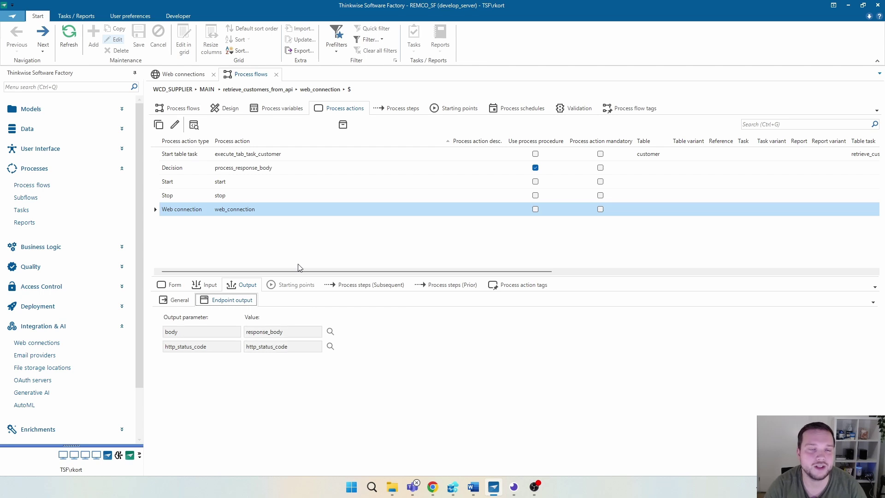
pyautogui.press('Left')
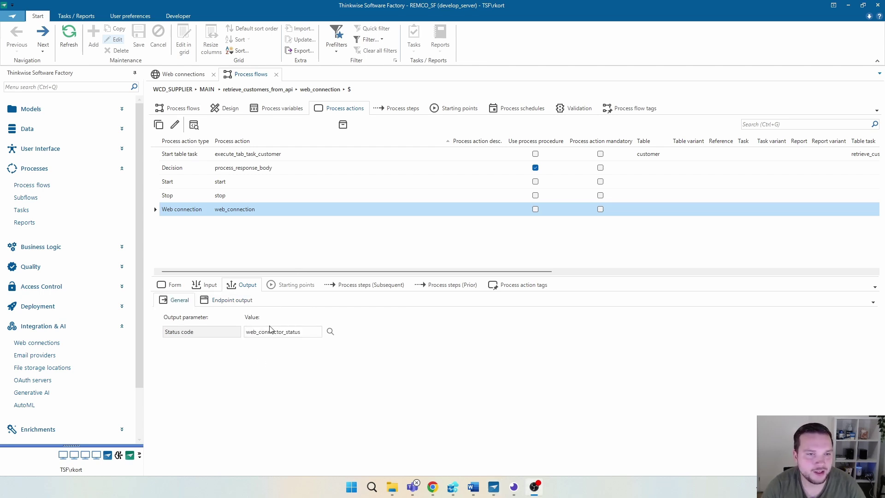
# Open the code overview of the process_response_body decision and read through its stored procedure
pyautogui.click(253, 170)
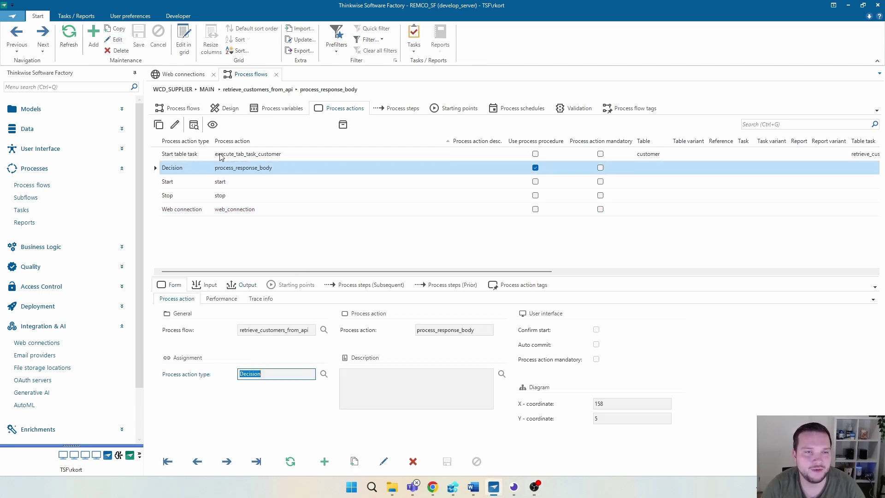
pyautogui.click(193, 125)
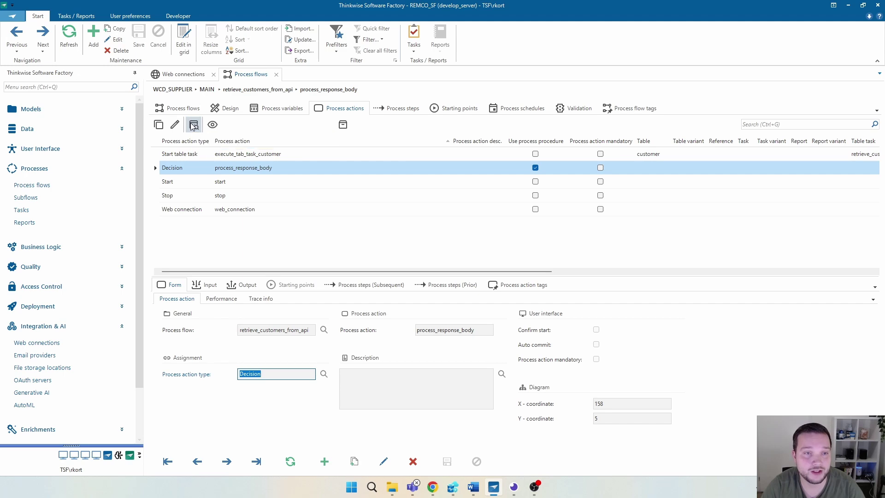
pyautogui.scroll(-6, 658, 297)
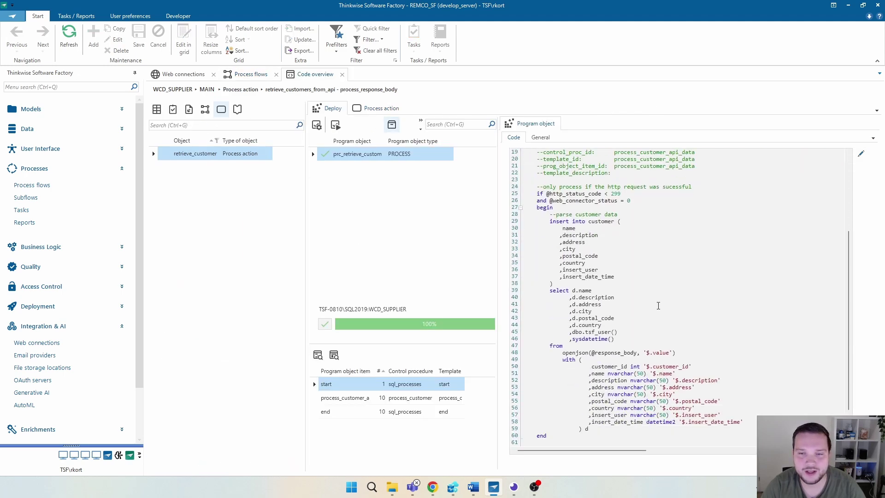
pyautogui.scroll(6, 661, 294)
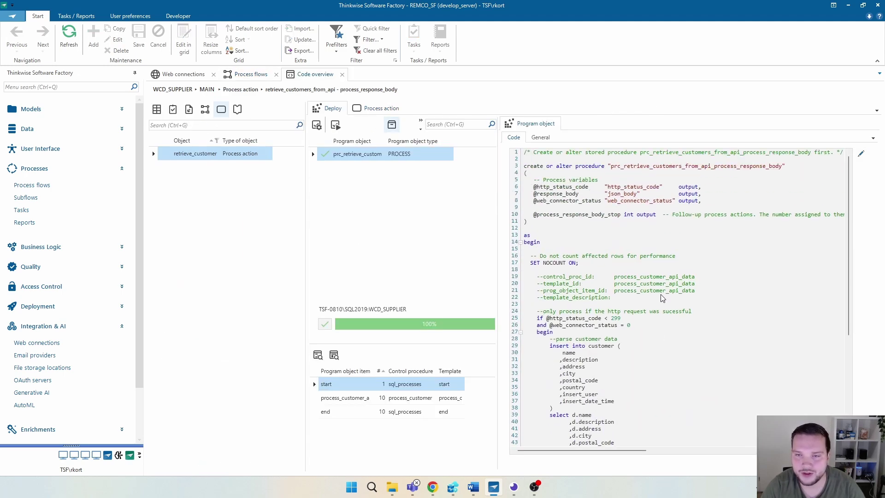
pyautogui.scroll(-7, 662, 298)
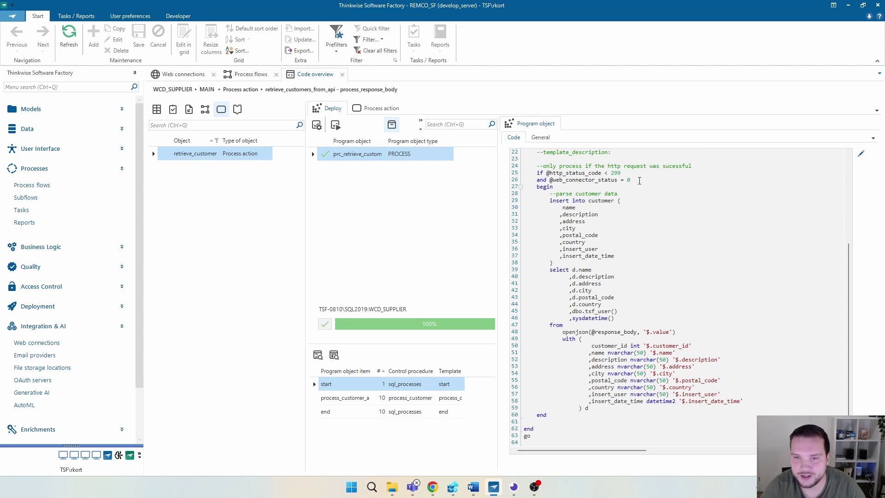
pyautogui.moveTo(639, 180); pyautogui.dragTo(549, 180)
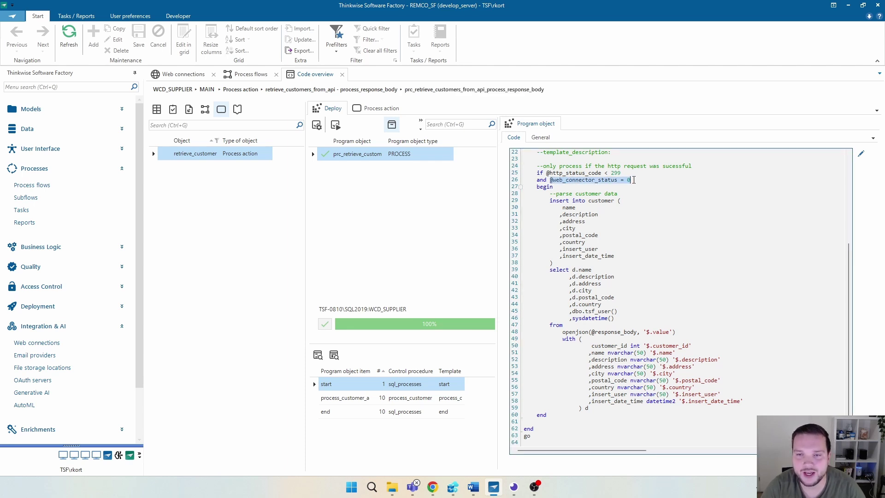
pyautogui.click(634, 180)
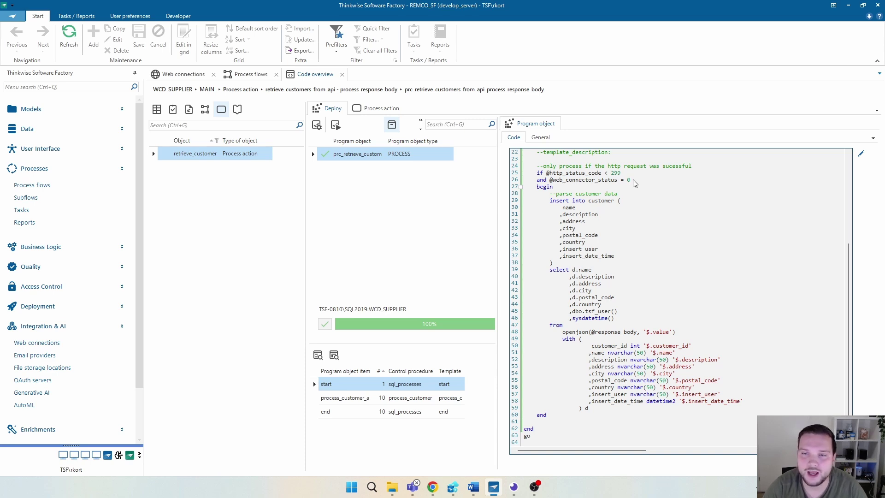
pyautogui.doubleClick(635, 179)
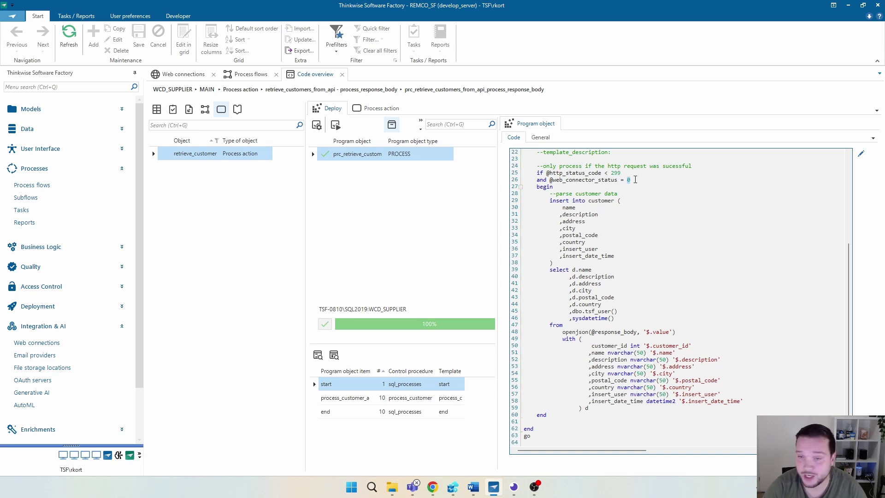
pyautogui.click(635, 181)
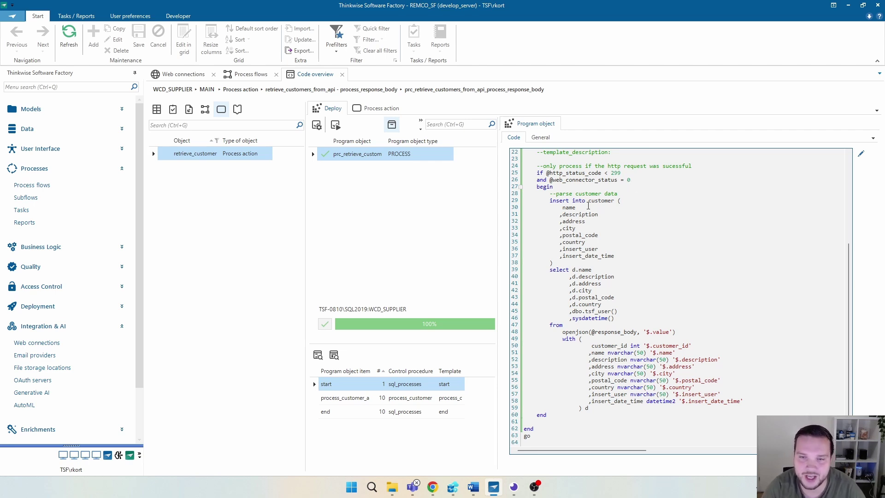
pyautogui.moveTo(550, 201); pyautogui.dragTo(613, 267)
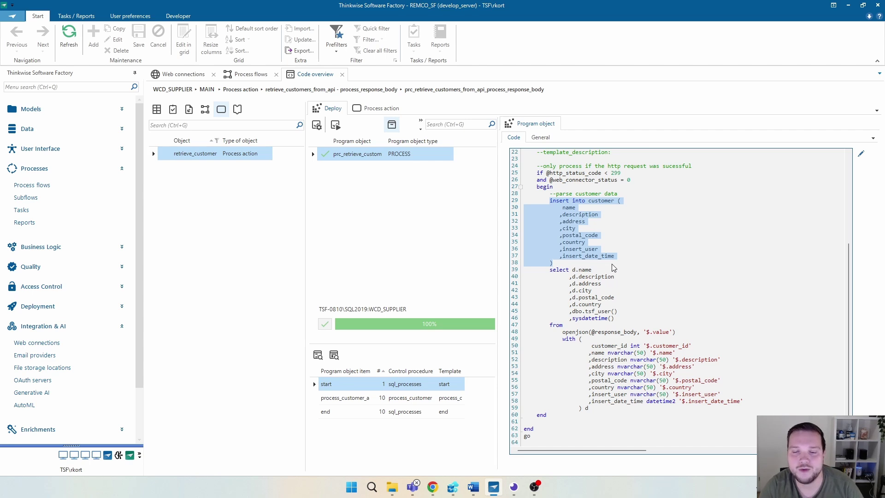
pyautogui.click(628, 289)
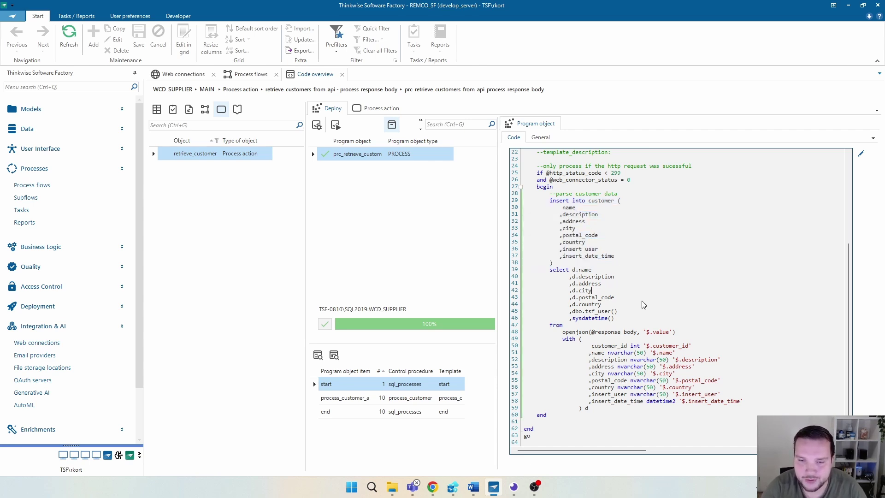
pyautogui.doubleClick(616, 332)
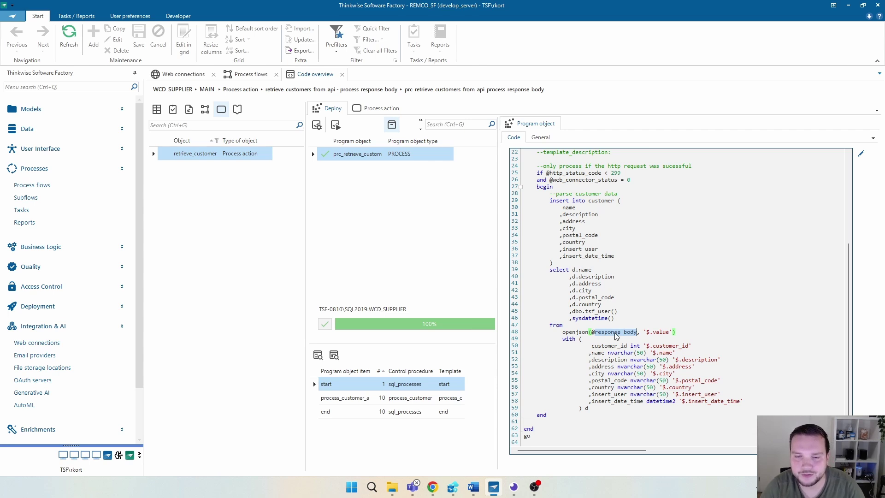
pyautogui.doubleClick(573, 334)
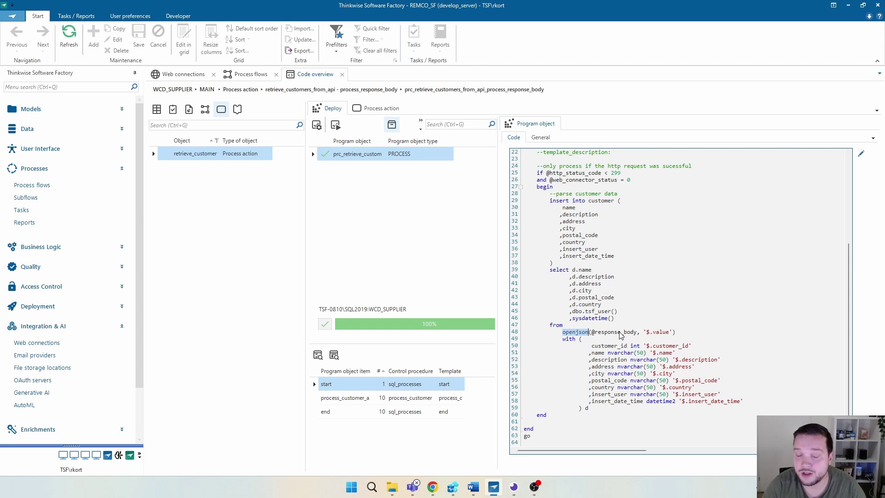
pyautogui.click(601, 353)
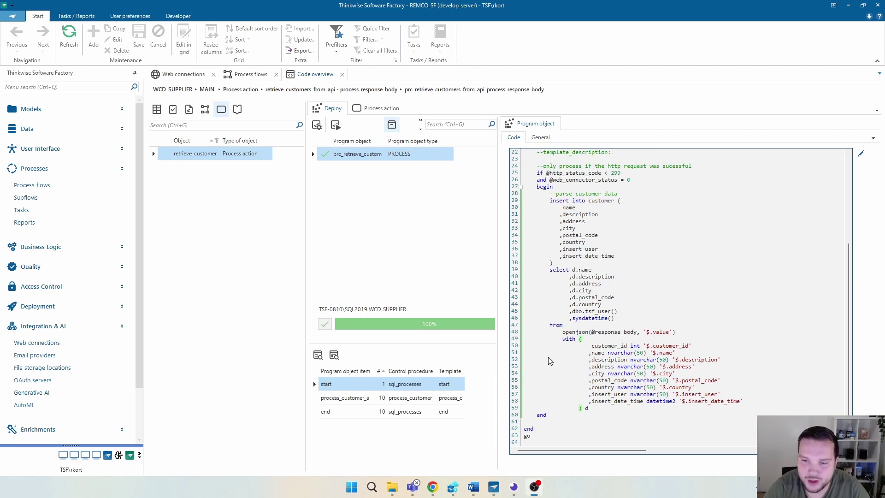
pyautogui.click(573, 381)
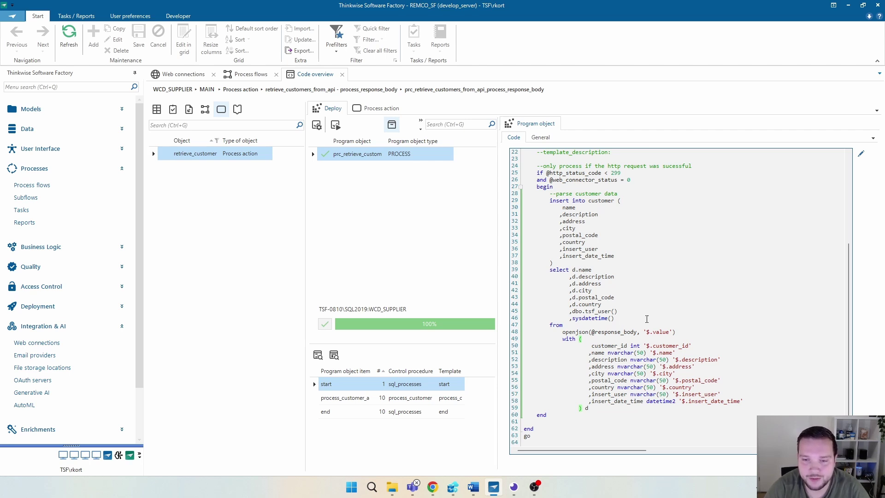
pyautogui.keyDown('shift'); pyautogui.click(560, 332); pyautogui.keyUp('shift')
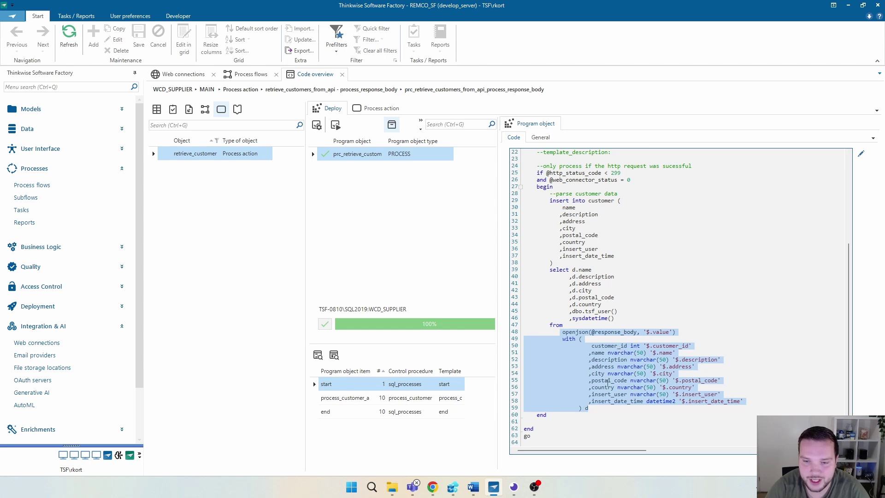
pyautogui.click(596, 407)
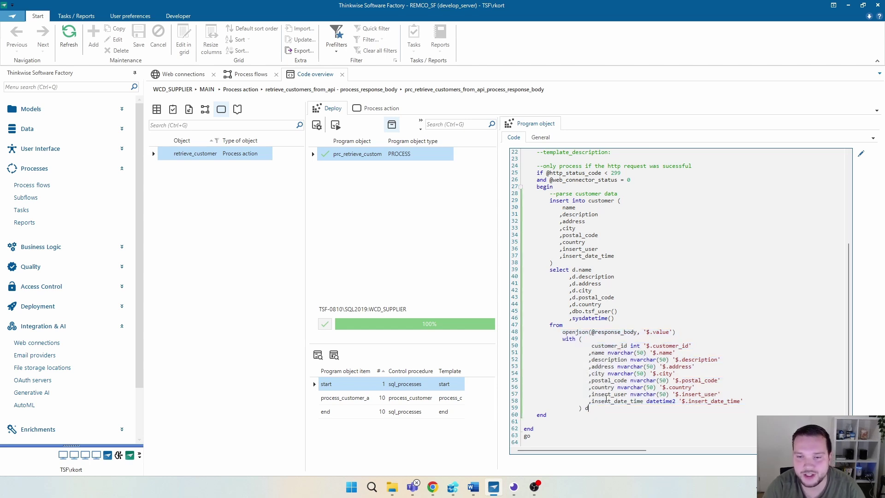
# Inspect the dbo.tsf_user() and sysdatetime() values selected for the insert user and insert date time columns
pyautogui.click(585, 266)
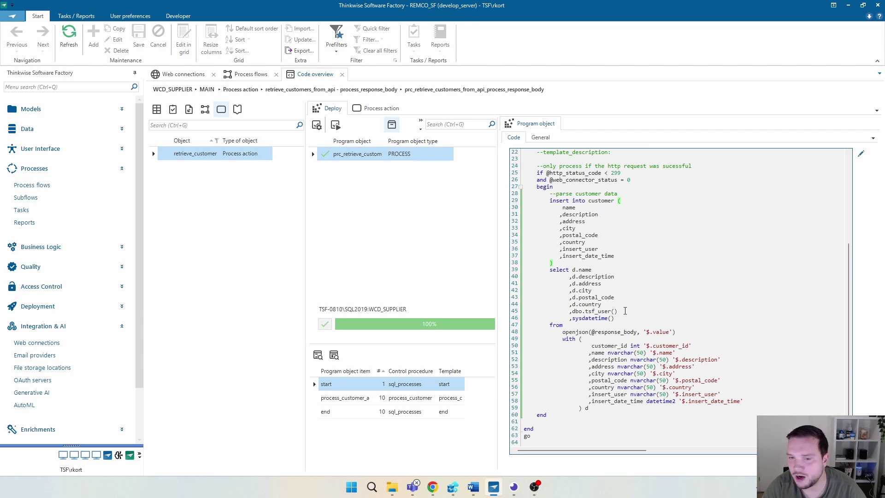
pyautogui.hotkey('ctrl', 'shift', 'Left')
pyautogui.hotkey('ctrl', 'shift', 'Left')
pyautogui.hotkey('ctrl', 'shift', 'Left')
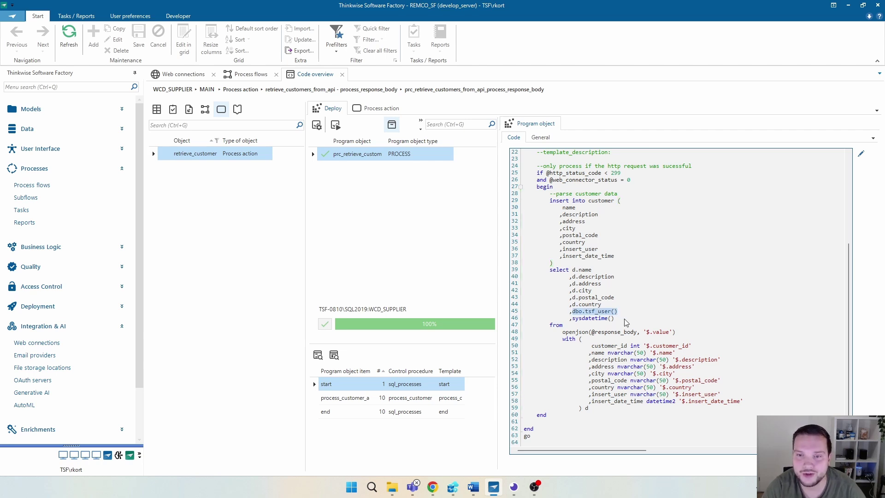
pyautogui.click(621, 320)
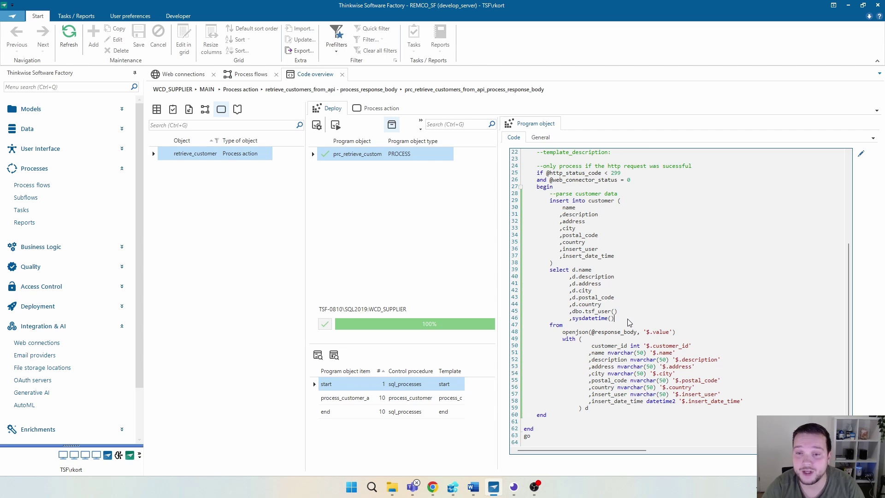
pyautogui.click(671, 258)
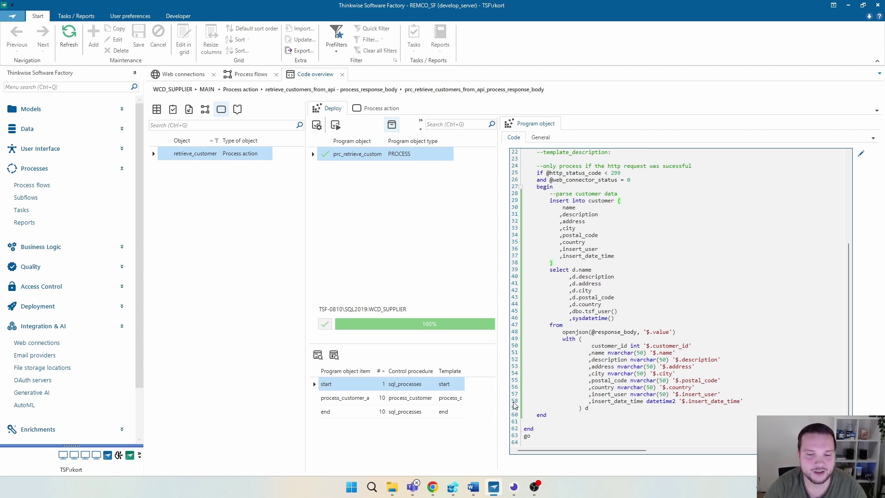
# Switch to Chrome, run Retrieve customers in the Supplier application, and compare the retrieved records with the API response in Insomnia
pyautogui.click(432, 487)
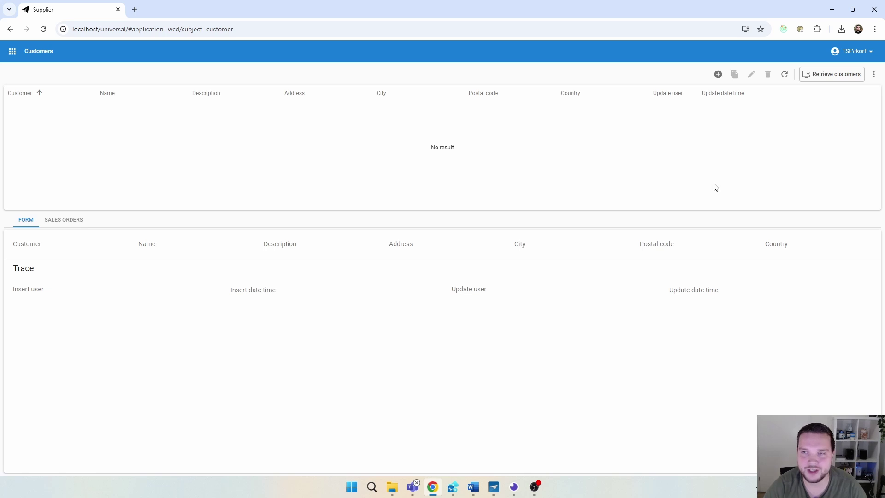
pyautogui.click(832, 76)
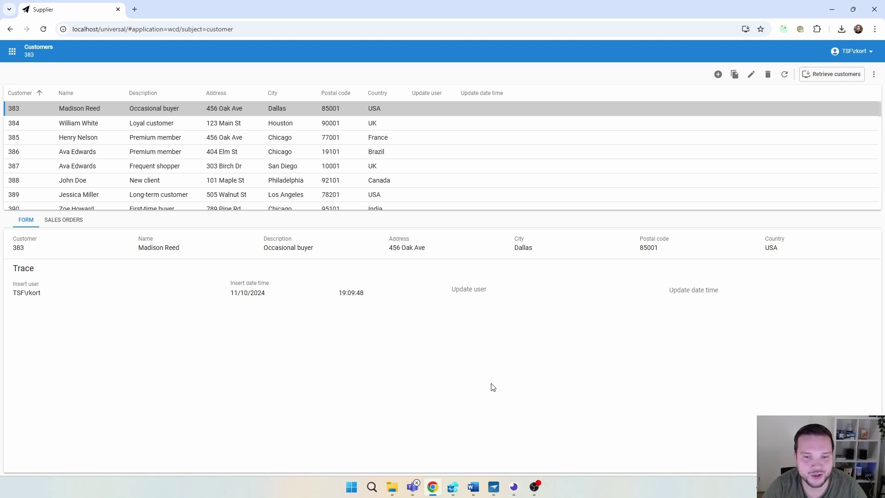
pyautogui.click(515, 487)
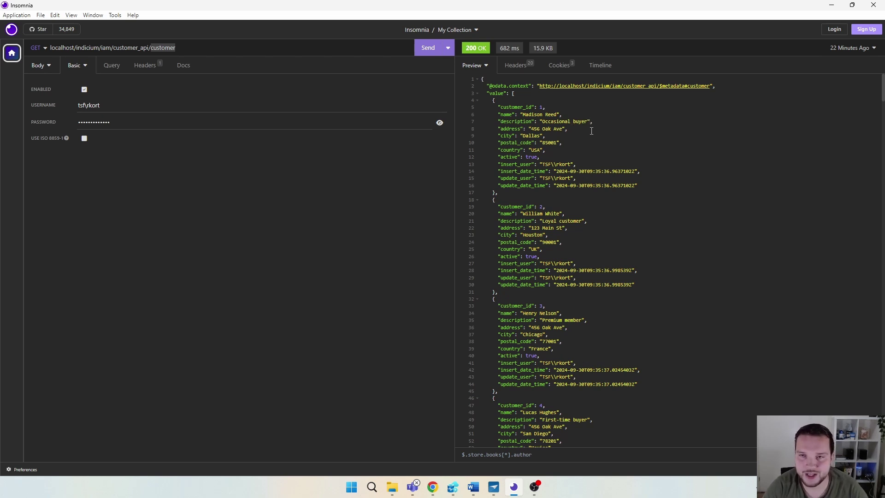
pyautogui.hotkey('alt', 'Tab')
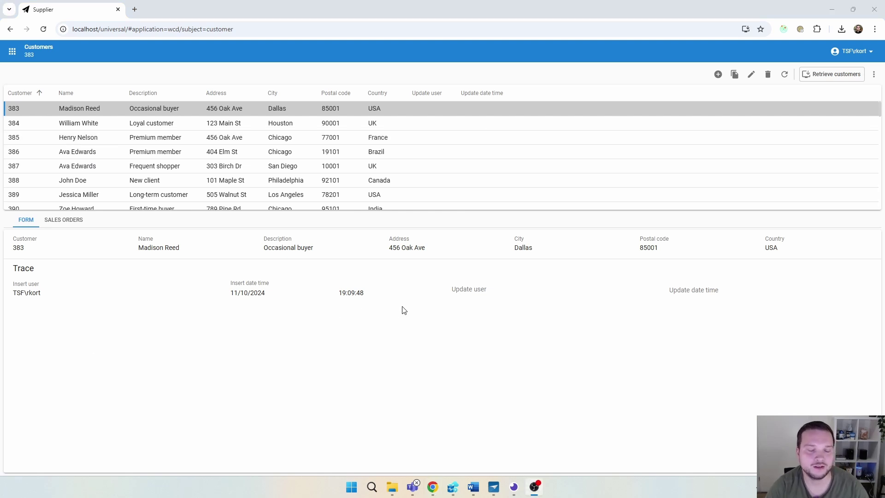
pyautogui.hotkey('alt', 'Tab')
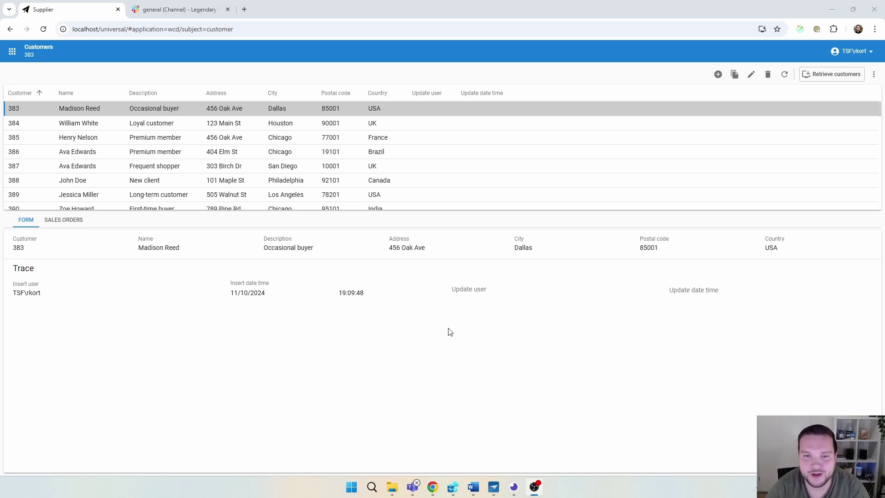
# Switch to Thinkwise Software Factory and examine the base URL of the team_slack web connection
pyautogui.click(496, 484)
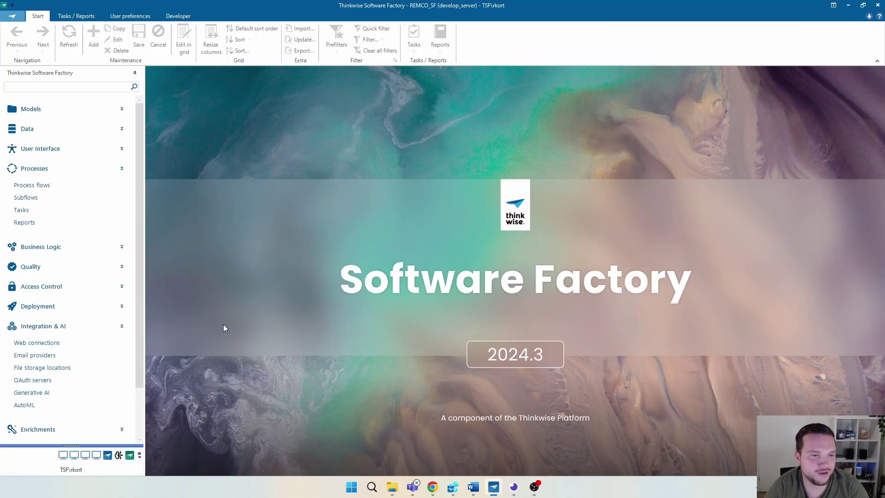
pyautogui.click(47, 346)
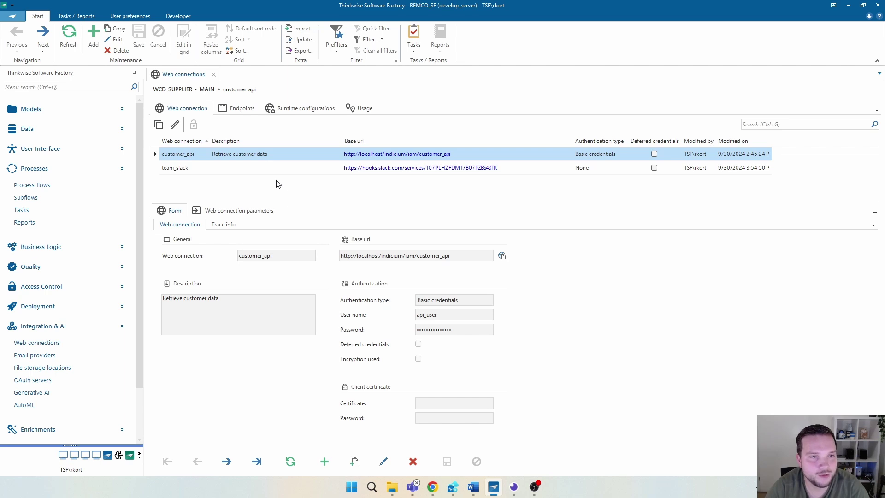
pyautogui.click(260, 172)
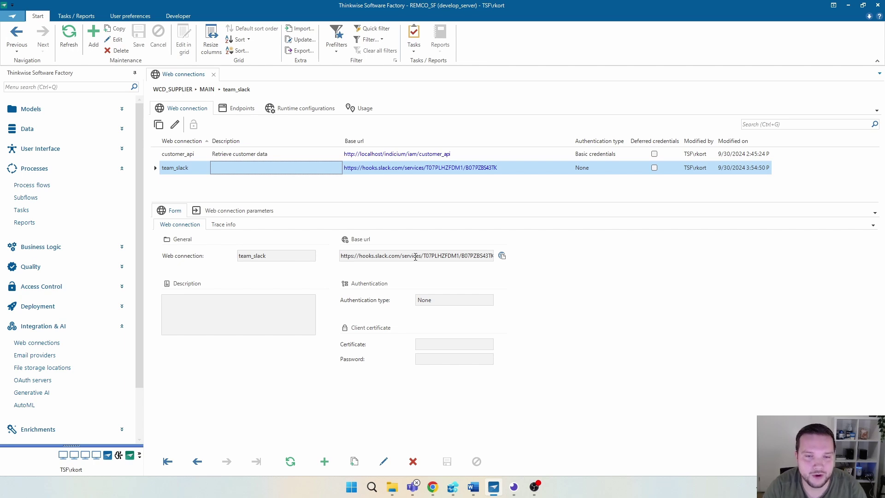
pyautogui.moveTo(400, 257); pyautogui.dragTo(341, 252)
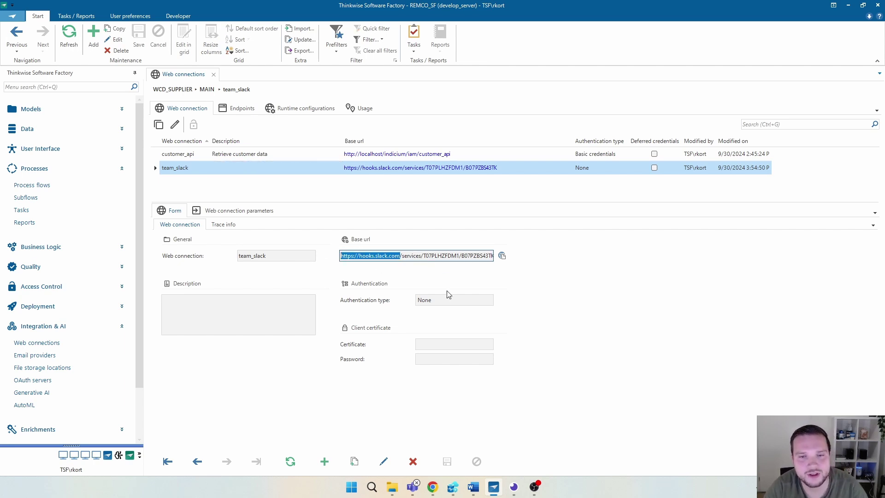
pyautogui.moveTo(423, 256); pyautogui.dragTo(529, 256)
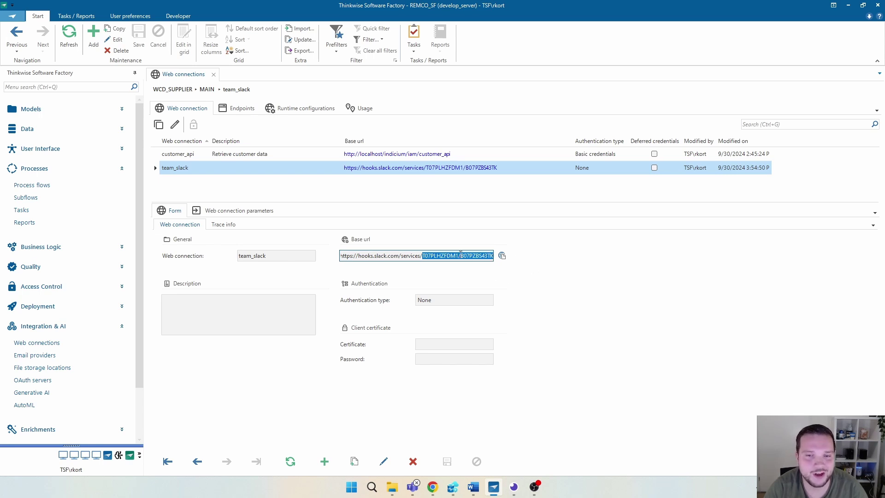
pyautogui.click(461, 256)
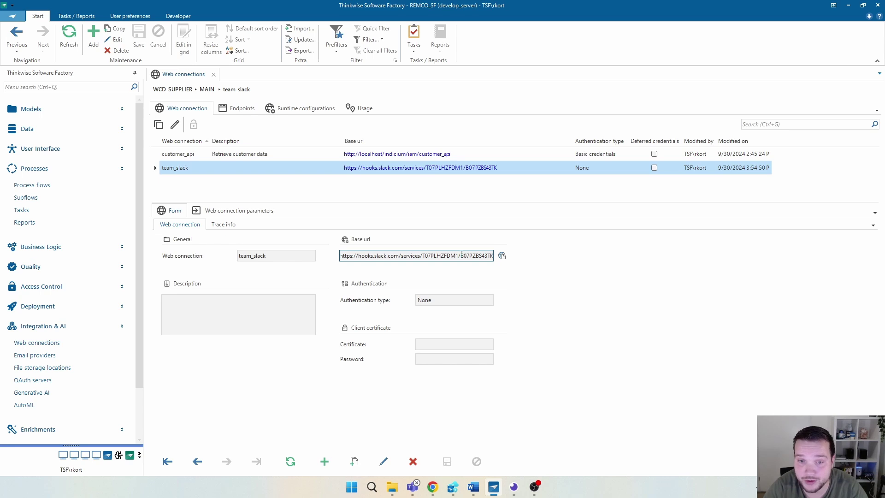
# Open the team_slack connection's General endpoint and review its name, method and body type
pyautogui.click(245, 110)
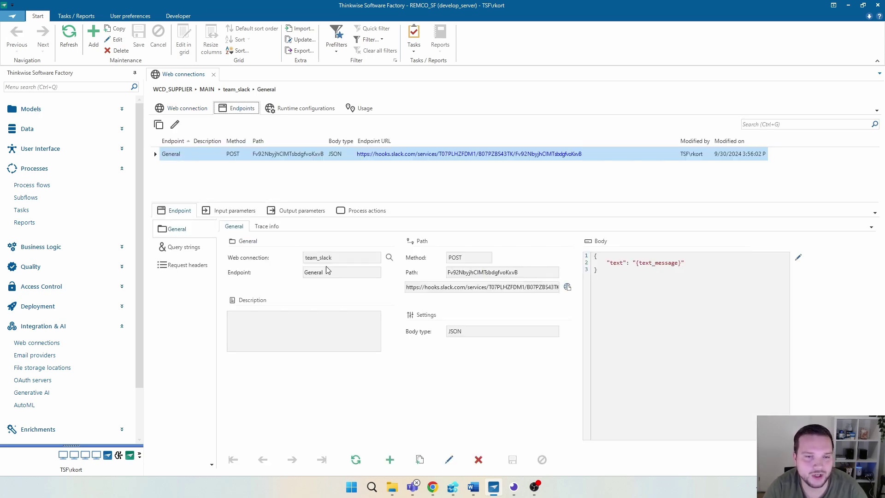
pyautogui.click(312, 273)
pyautogui.doubleClick(312, 273)
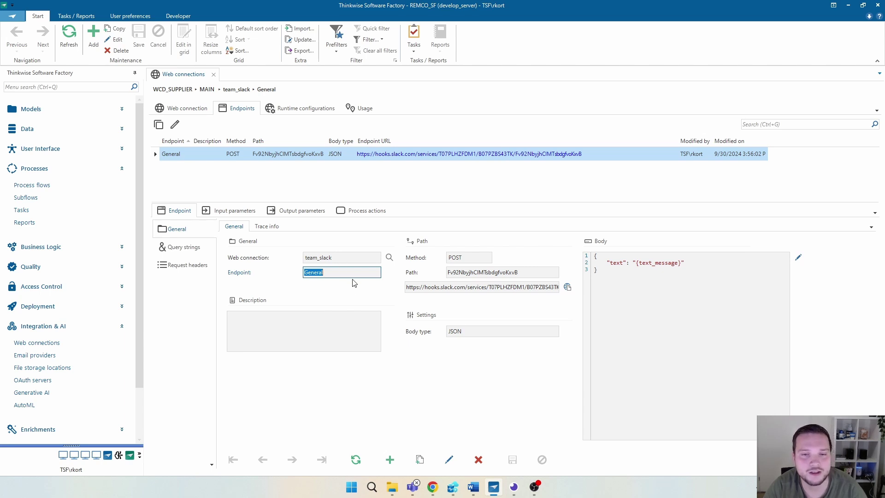
pyautogui.click(478, 257)
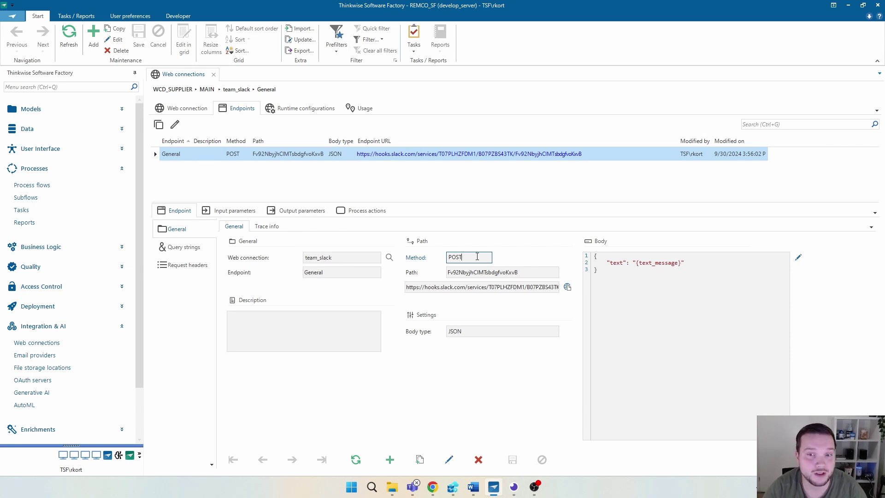
pyautogui.click(479, 330)
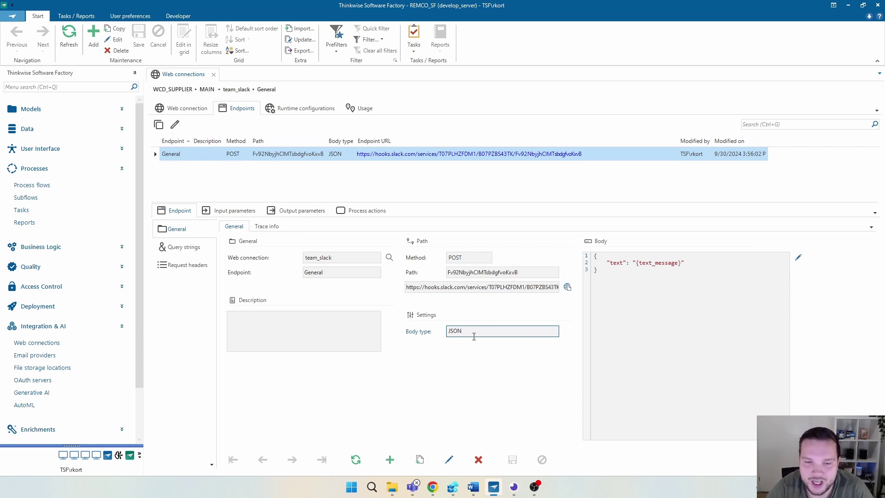
# Examine the text key and the {text_message} placeholder in the General endpoint's JSON body
pyautogui.click(599, 263)
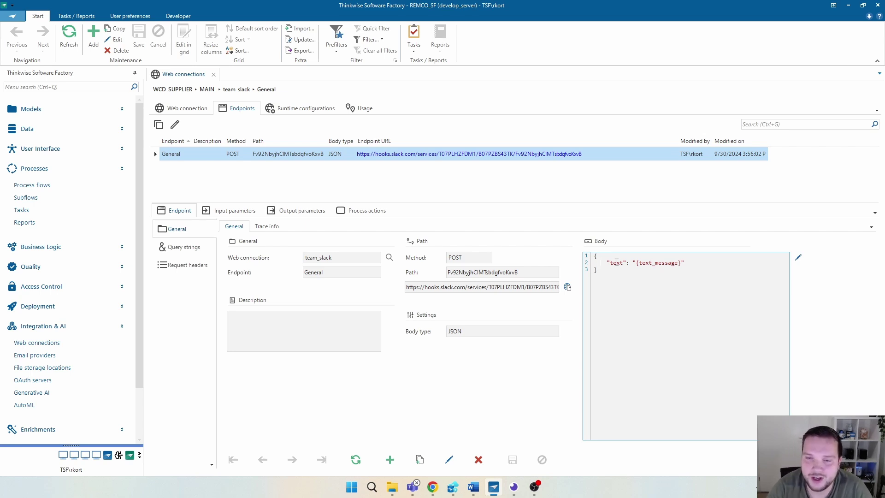
pyautogui.doubleClick(617, 262)
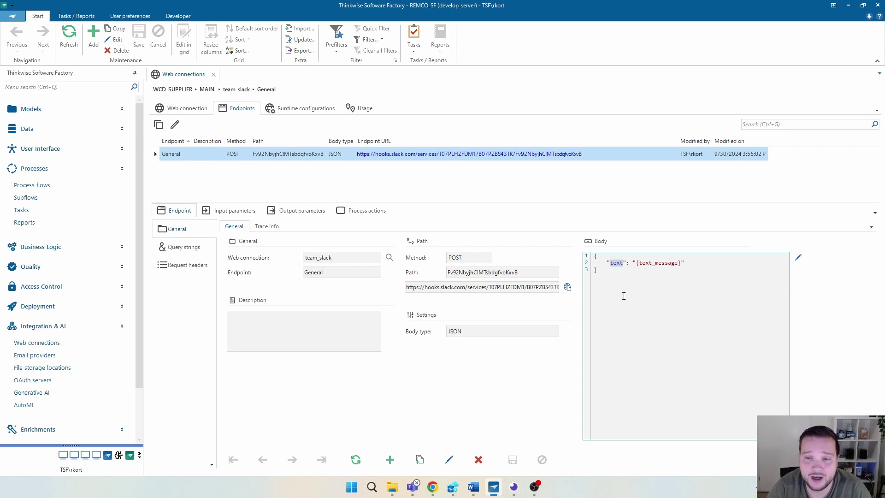
pyautogui.doubleClick(660, 263)
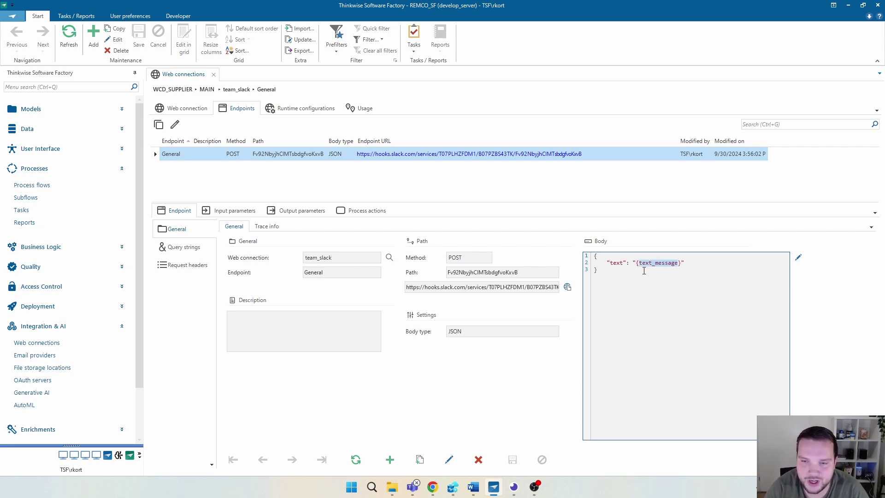
pyautogui.click(643, 263)
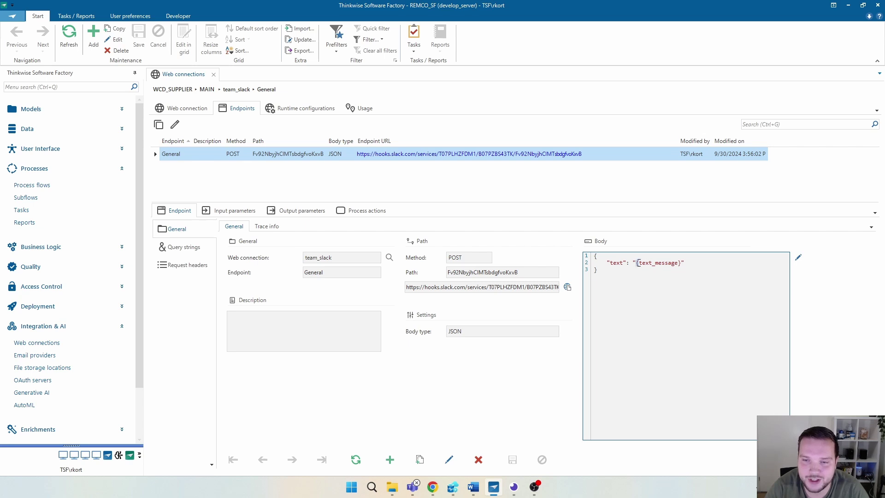
pyautogui.hotkey('ctrl', 'shift', 'Right')
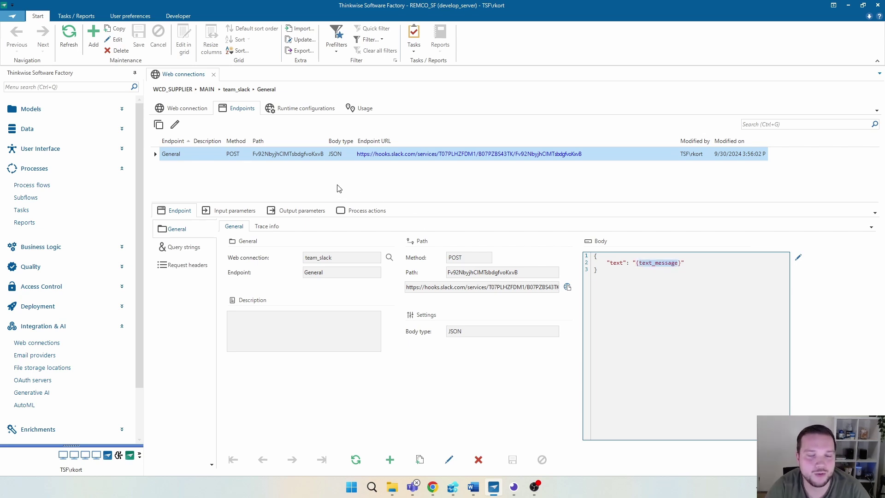
# Open the design diagram of the send_slack_message process flow
pyautogui.click(48, 186)
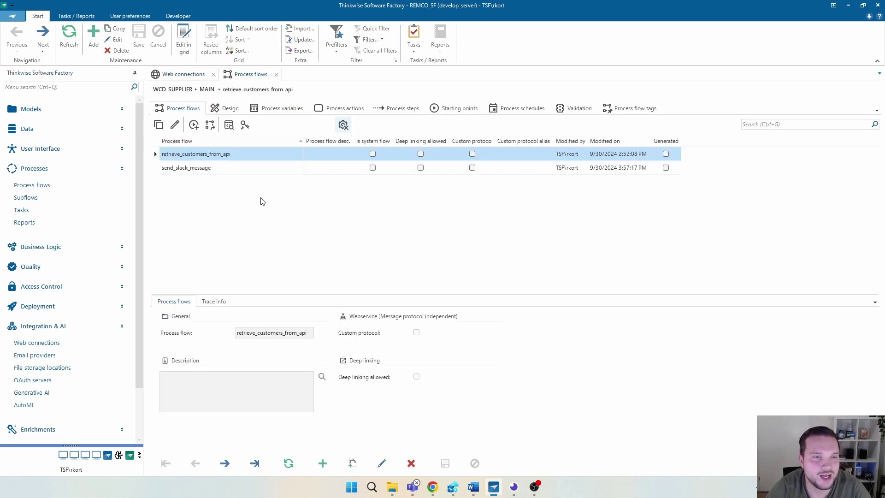
pyautogui.click(186, 168)
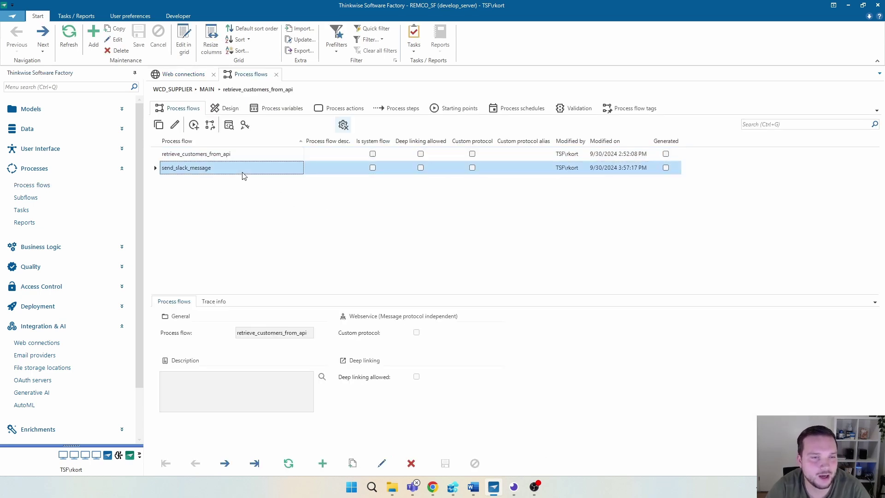
pyautogui.click(230, 109)
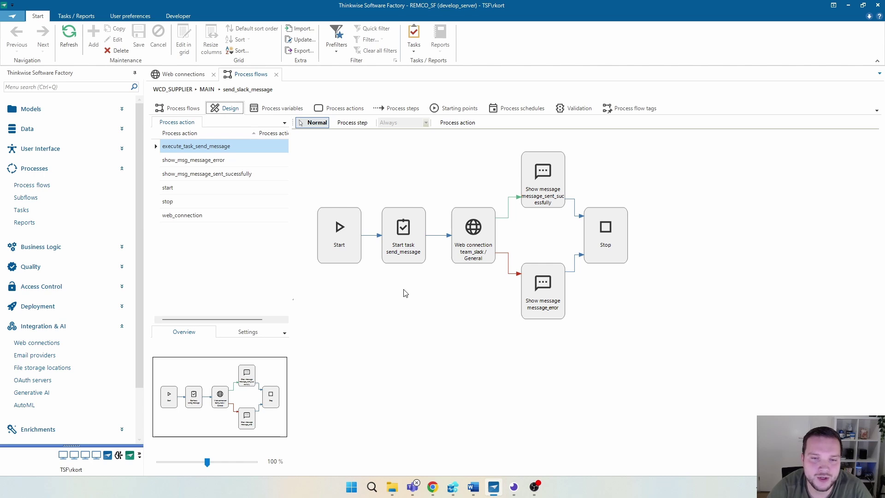
# Inspect the output task parameters of the execute_task_send_message process action
pyautogui.click(401, 244)
pyautogui.doubleClick(401, 244)
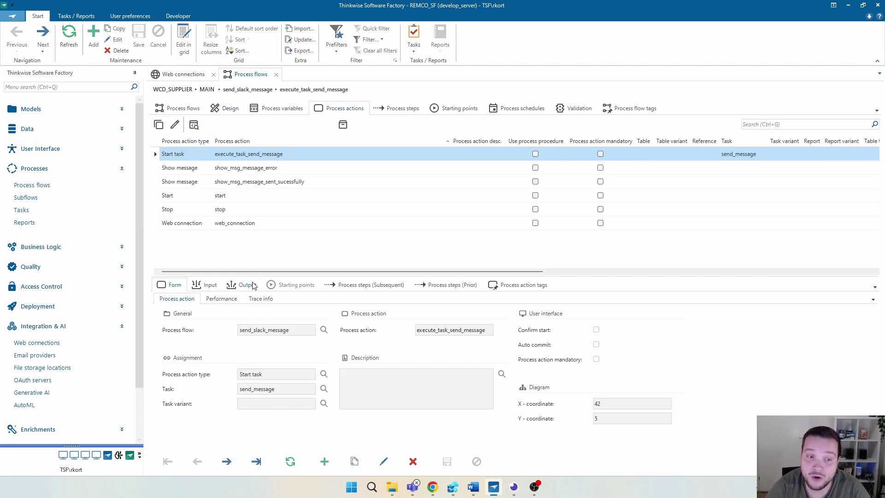
pyautogui.click(248, 285)
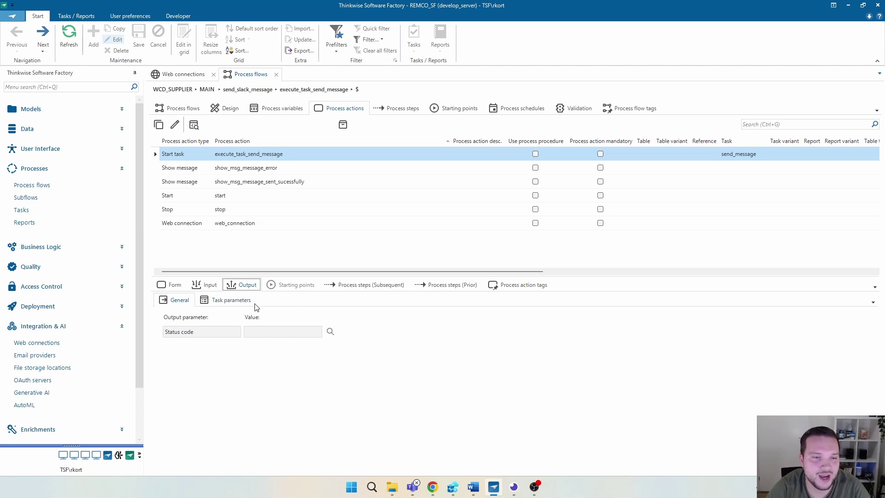
pyautogui.click(249, 301)
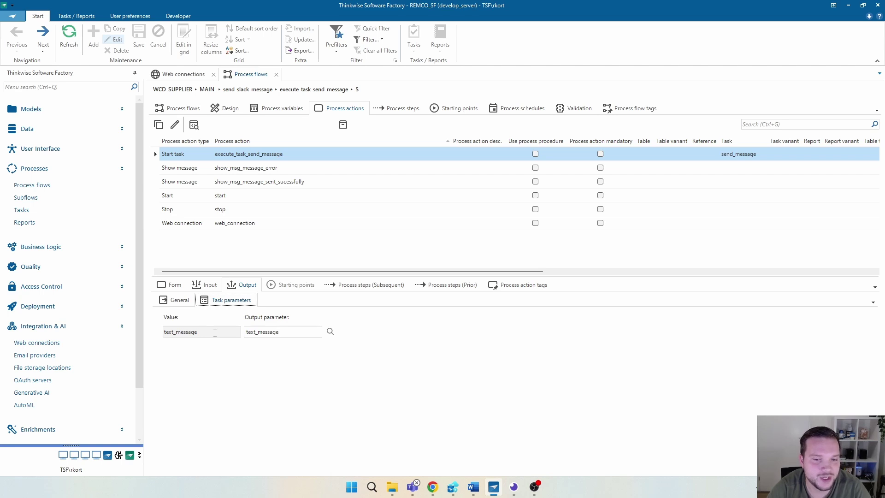
# Review the web_connection process action's type, web connection and endpoint assignment, and inspect its endpoint input parameter
pyautogui.click(227, 108)
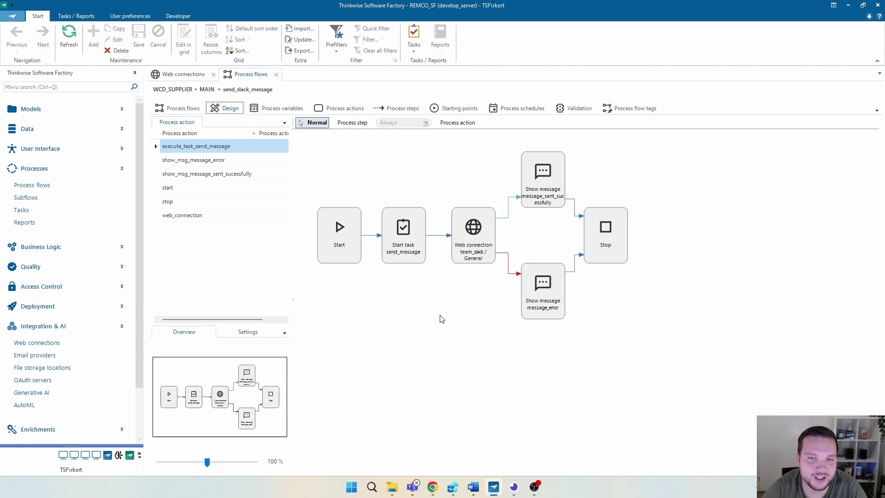
pyautogui.doubleClick(473, 235)
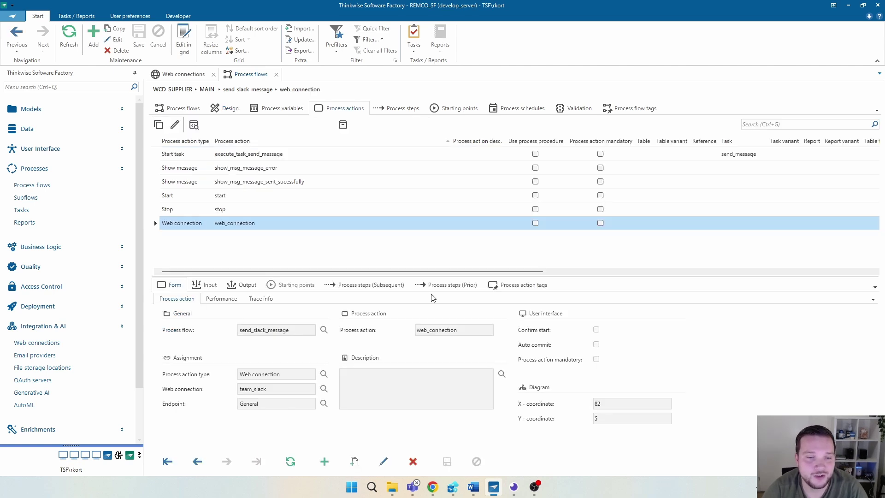
pyautogui.click(298, 374)
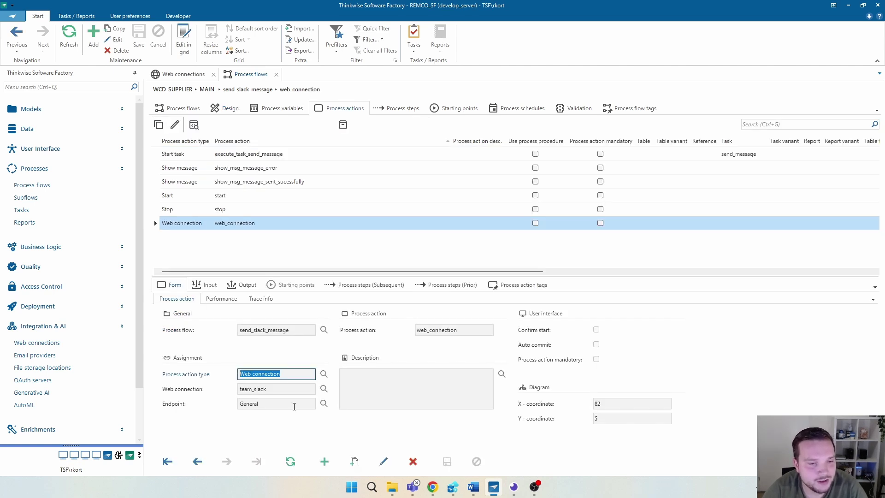
pyautogui.click(274, 389)
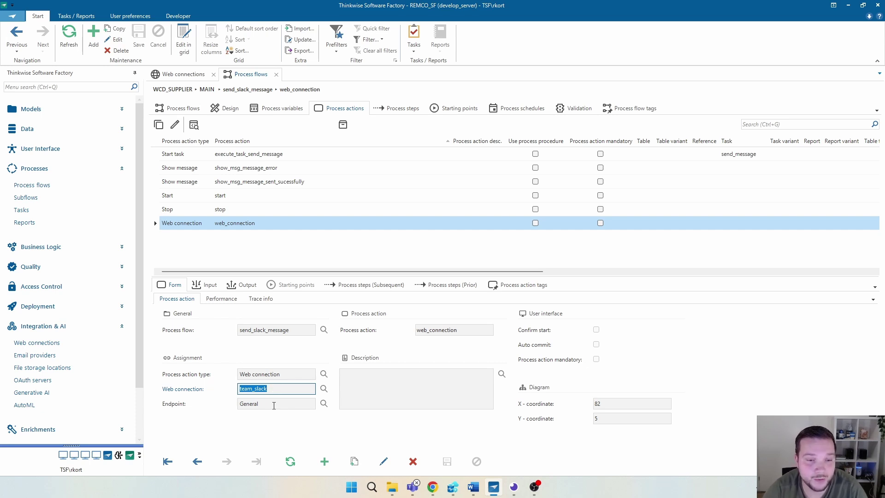
pyautogui.click(276, 403)
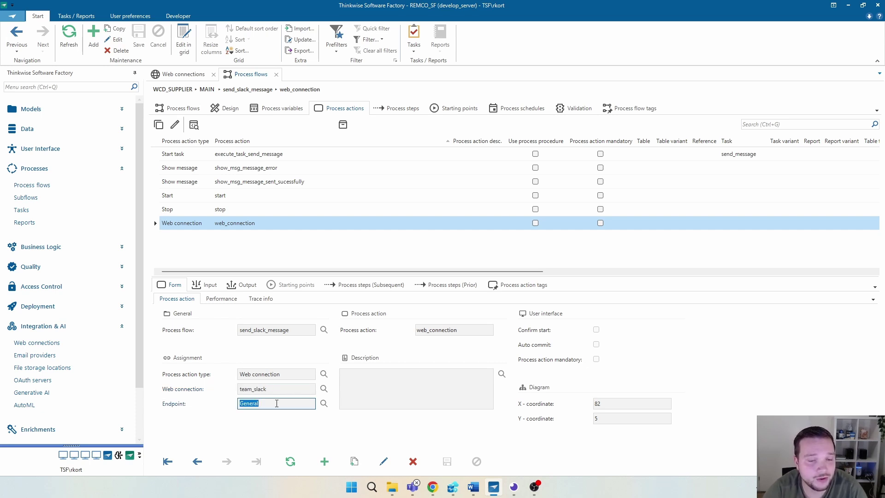
pyautogui.click(215, 284)
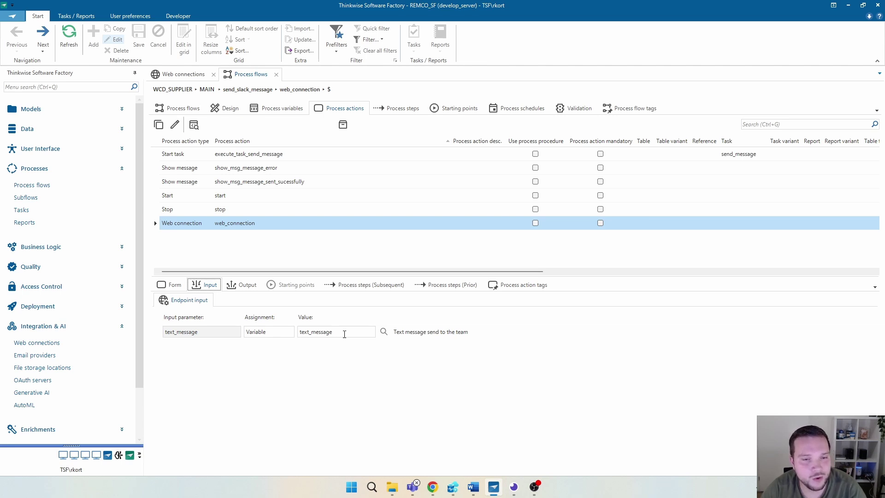
# Return to the send_slack_message design diagram and examine the success branch leaving the web connection action
pyautogui.click(226, 109)
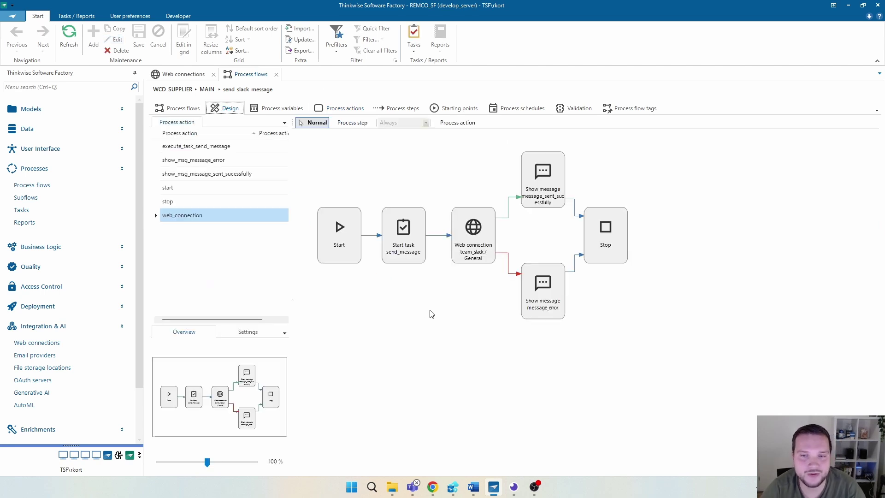
pyautogui.click(481, 238)
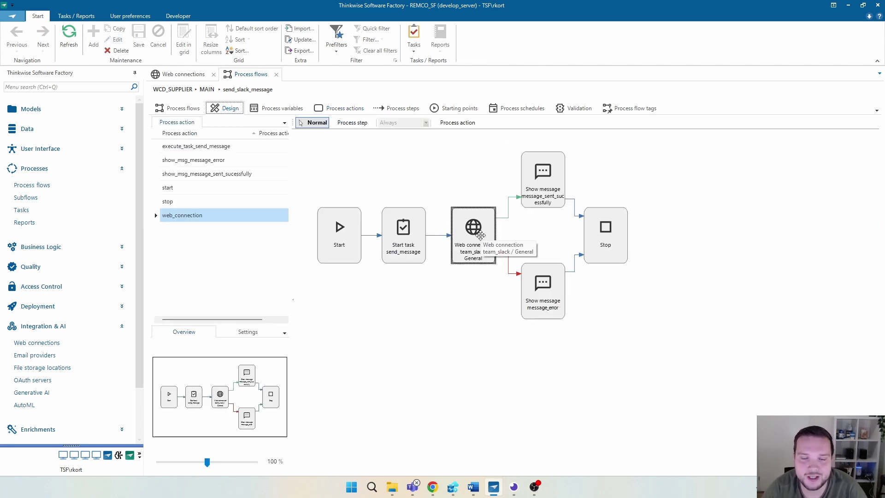
pyautogui.click(509, 218)
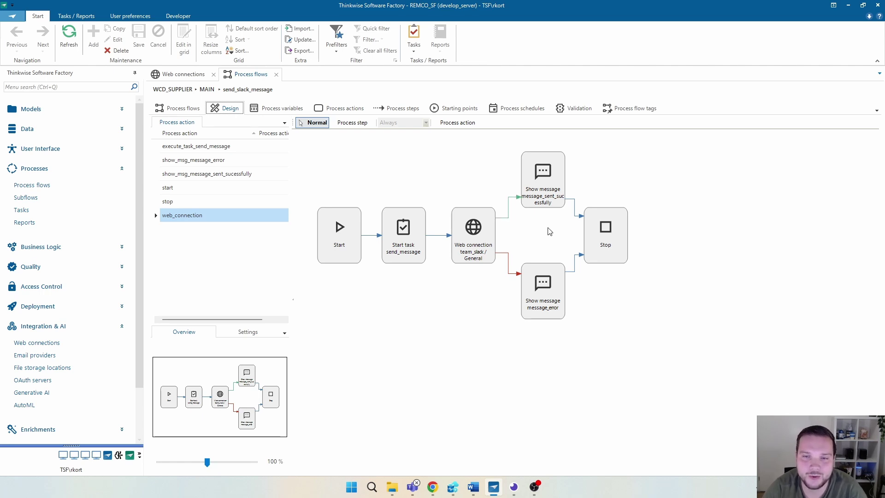
# Examine the success and error message actions of the send_slack_message flow and their connections to the Stop action
pyautogui.click(540, 172)
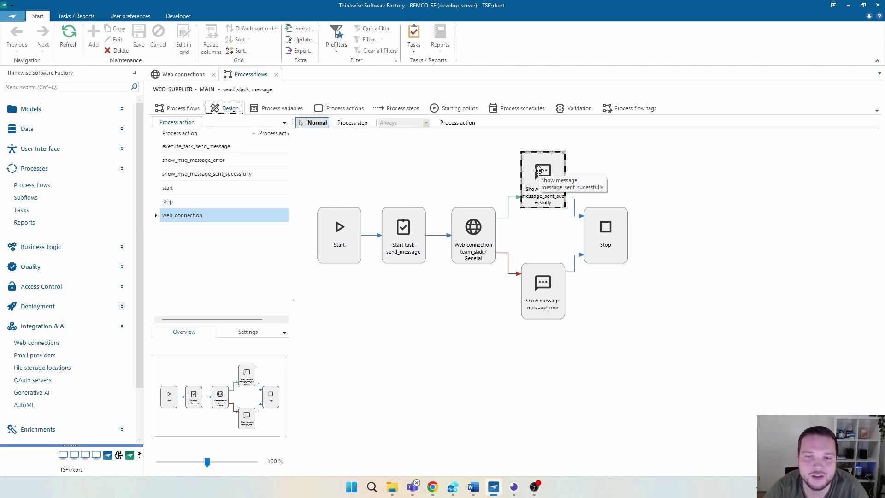
pyautogui.click(526, 241)
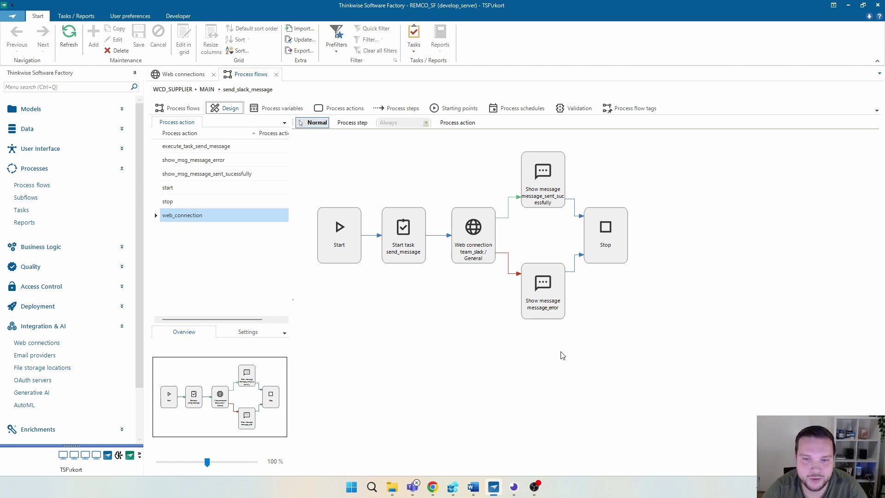
pyautogui.click(545, 303)
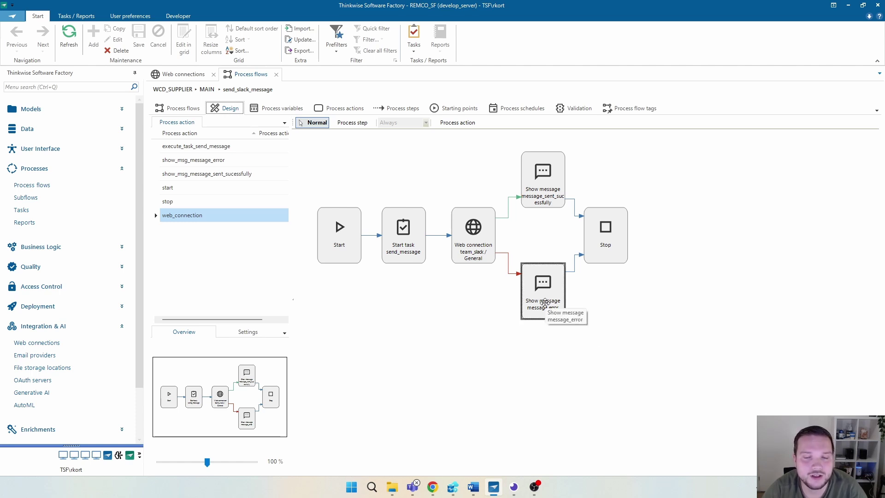
pyautogui.click(509, 274)
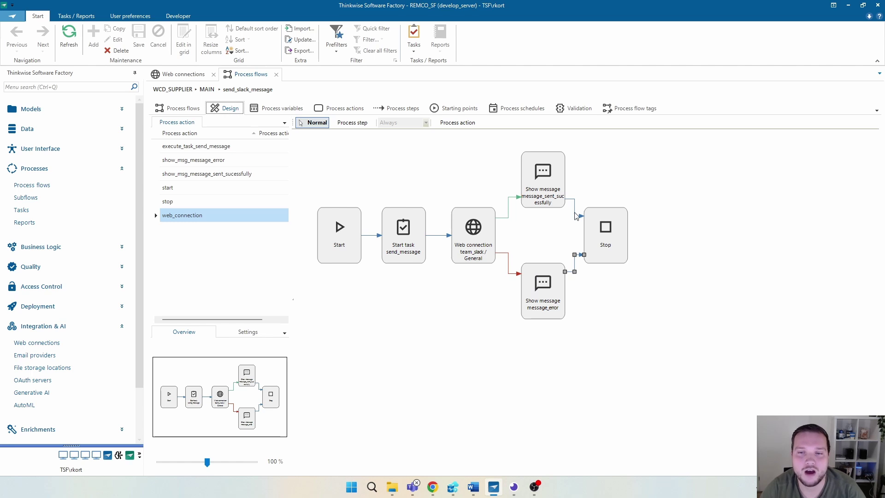
pyautogui.click(606, 229)
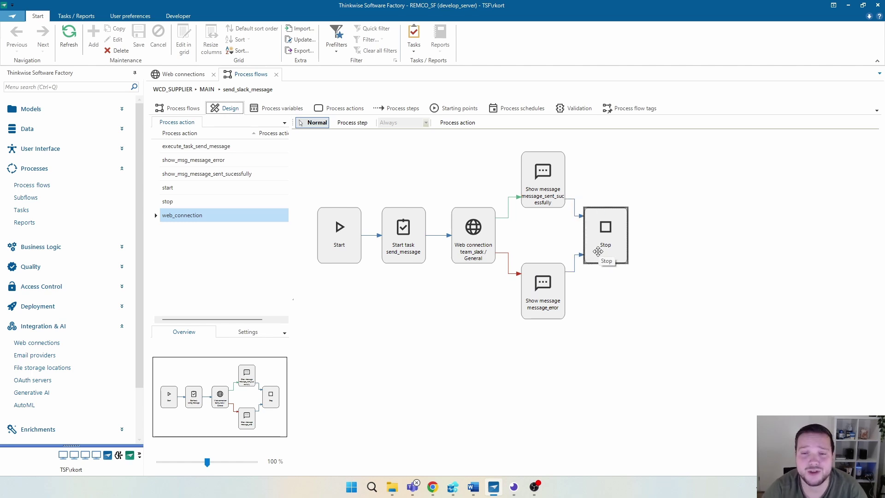
pyautogui.click(405, 361)
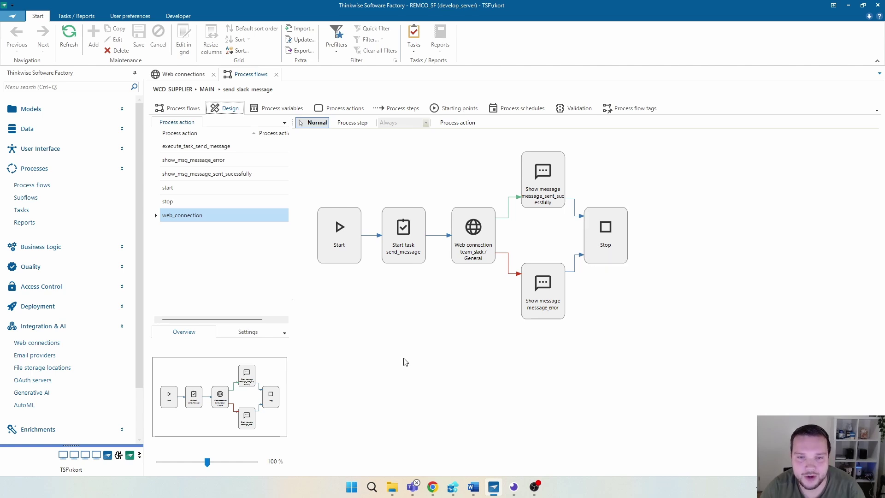
# Switch to the Supplier web application, send the team message "I am awesome because i can create web connections!" and check Slack's general channel for it
pyautogui.click(433, 487)
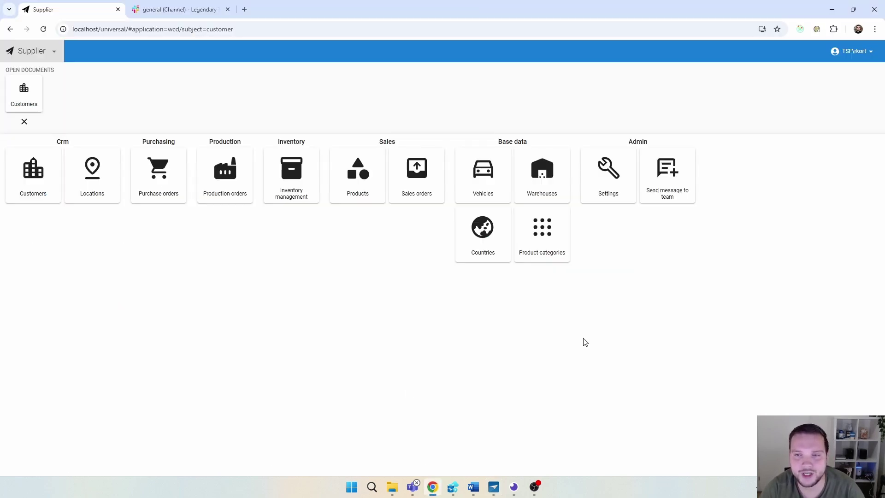
pyautogui.click(666, 193)
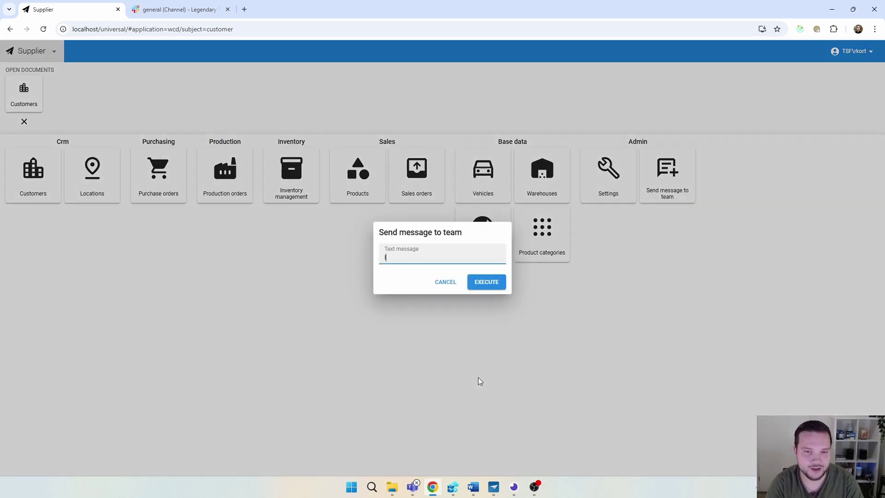
pyautogui.write('I am aweso')
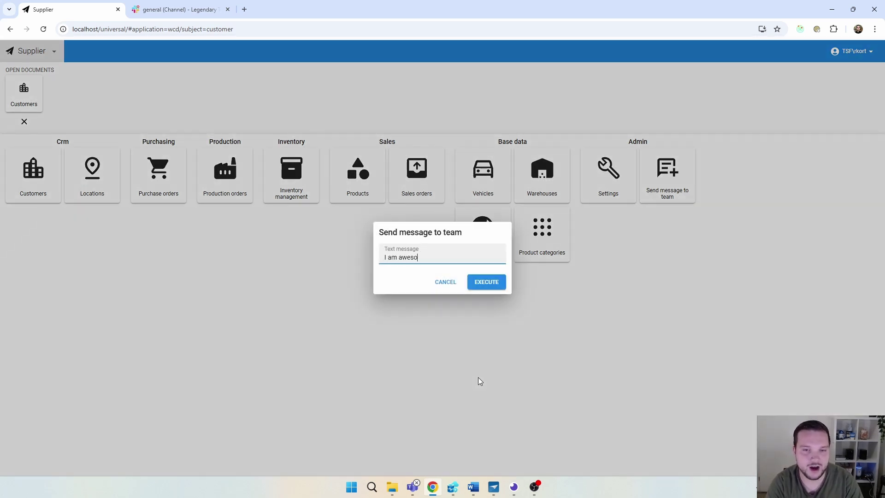
pyautogui.write('me because')
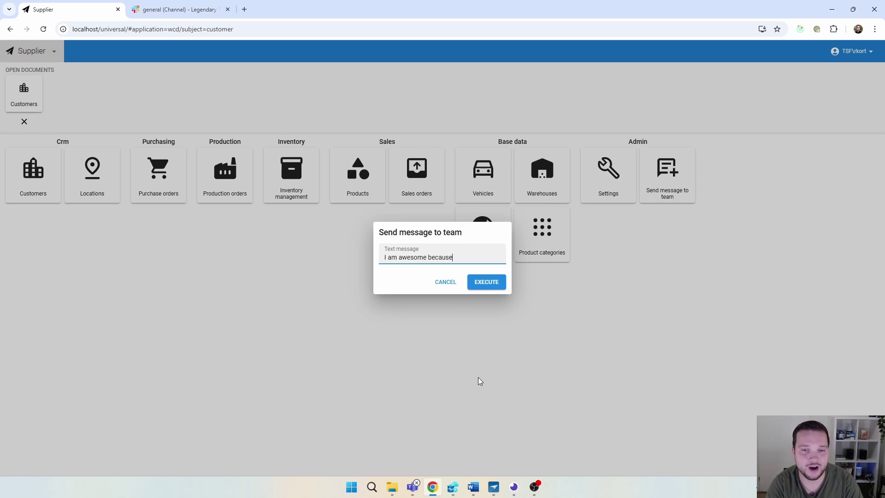
pyautogui.write(' i can create web connections!')
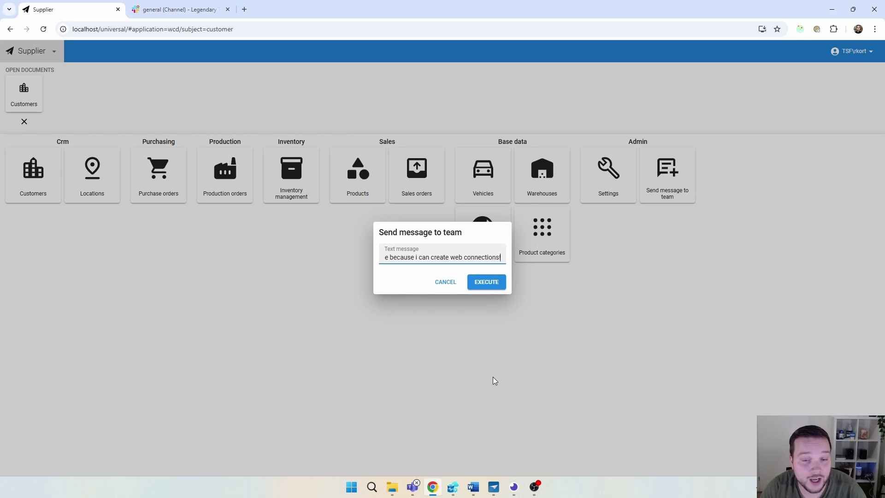
pyautogui.click(485, 283)
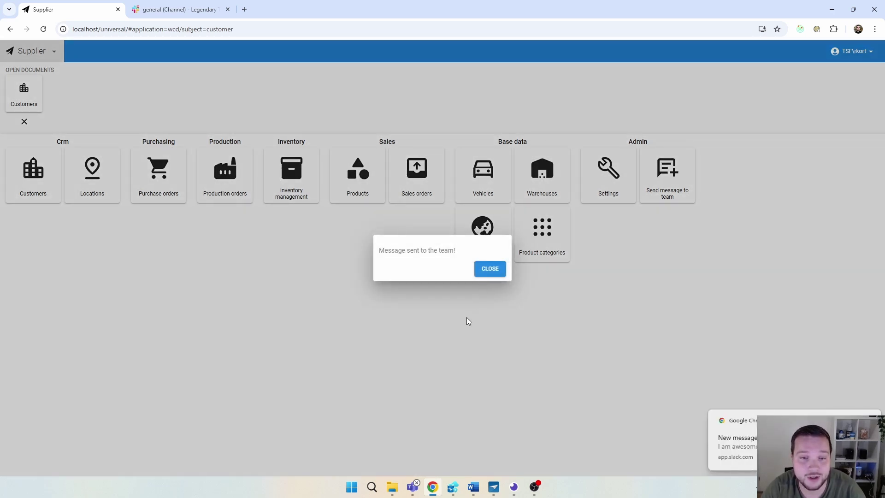
pyautogui.click(492, 274)
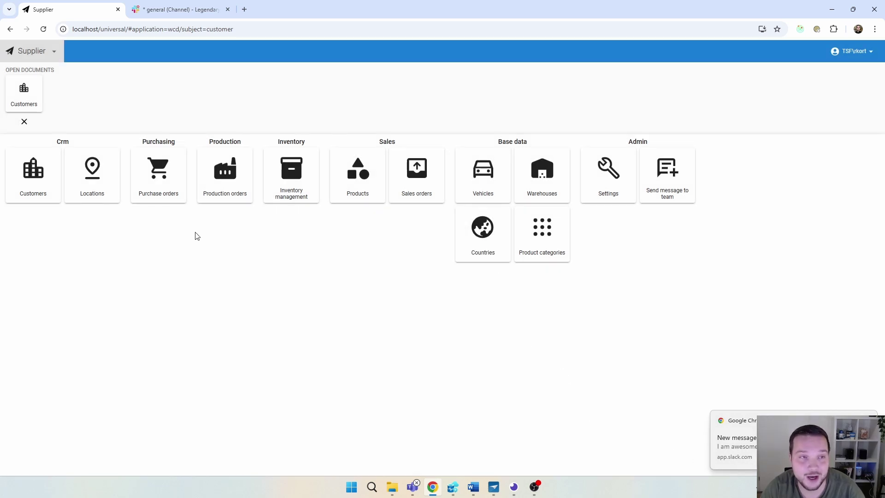
pyautogui.click(190, 10)
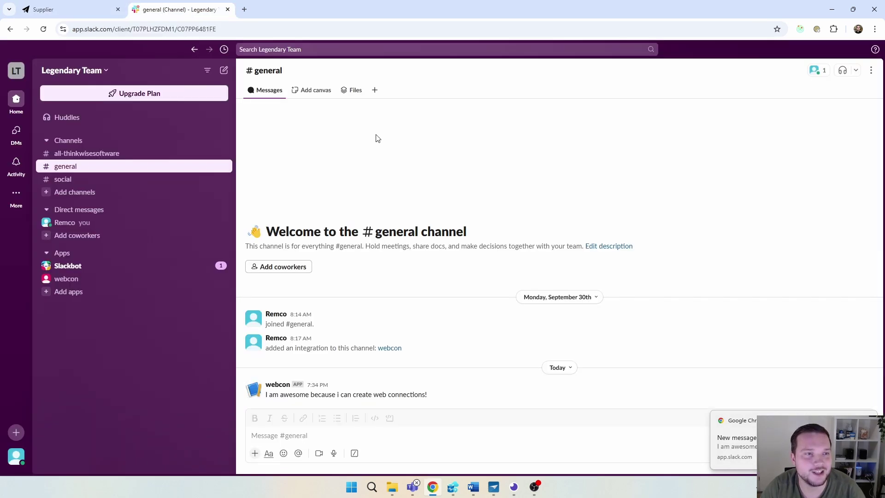